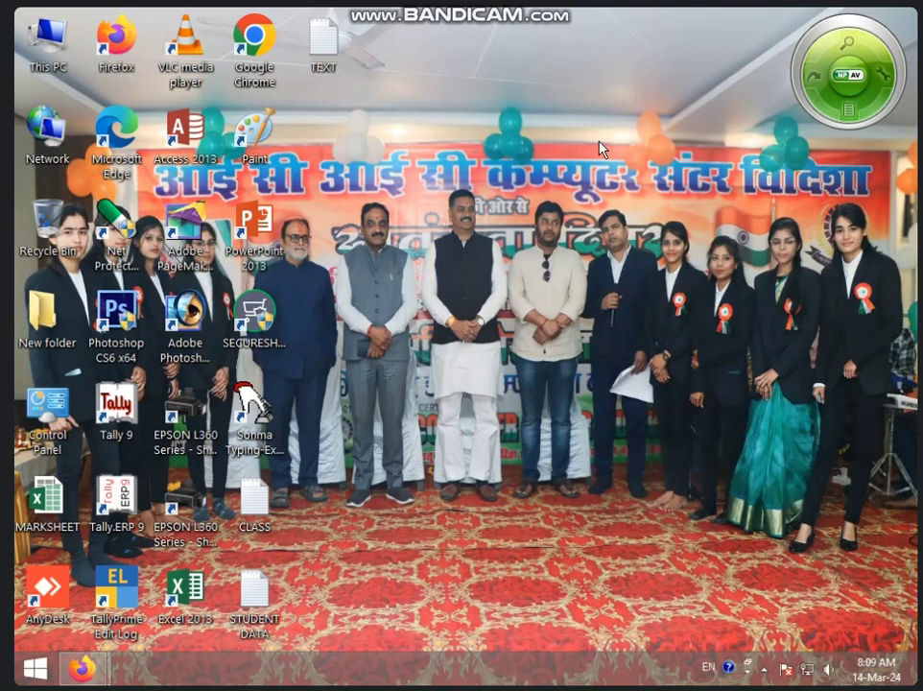
# Refresh the Windows desktop from its context menu and launch Adobe Photoshop from its shortcut.
pyautogui.rightClick(476, 157)
pyautogui.click(729, 287)
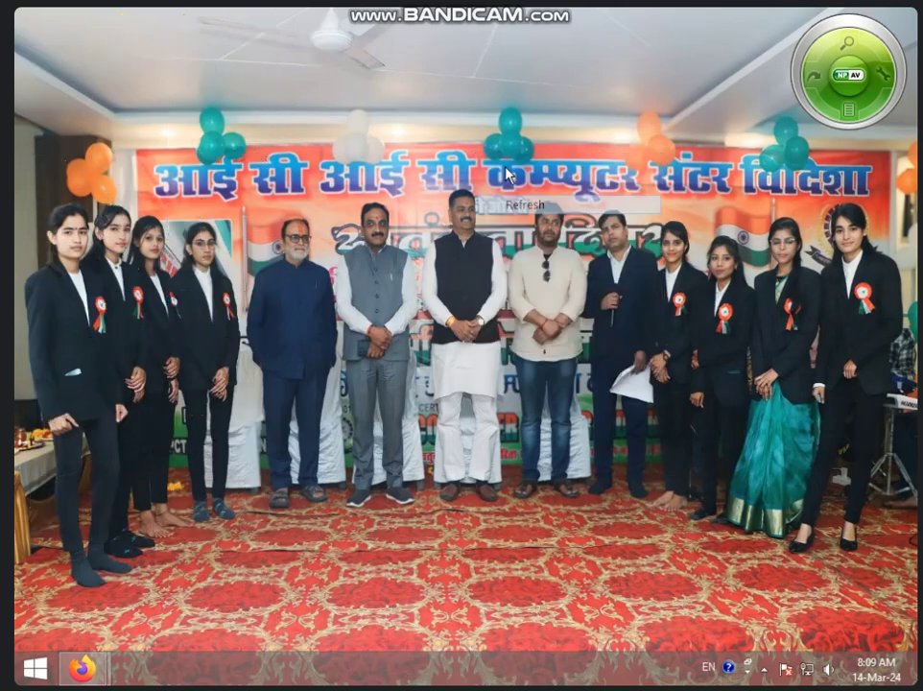
pyautogui.rightClick(506, 169)
pyautogui.click(545, 217)
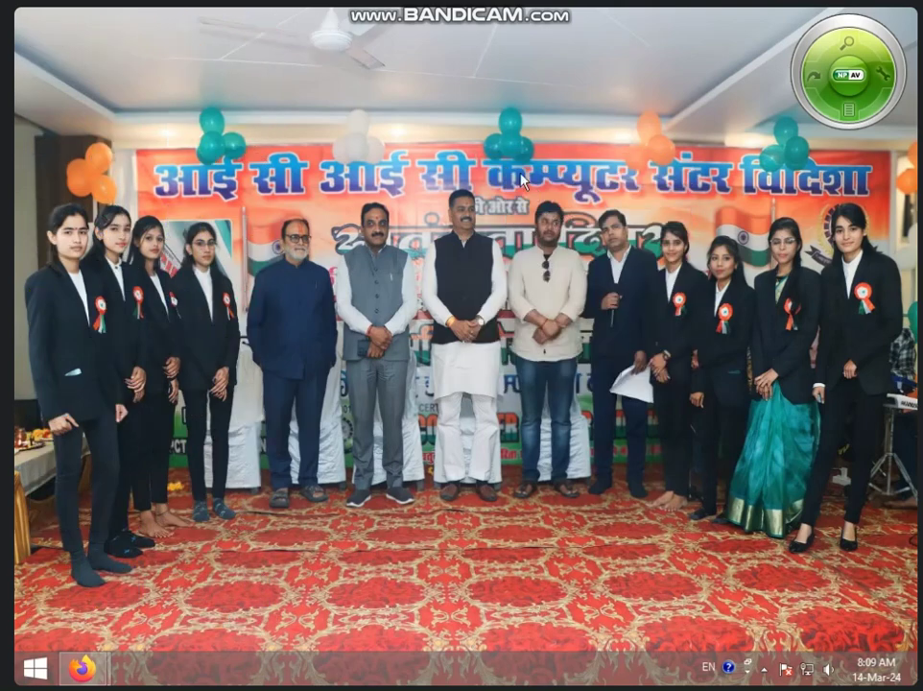
pyautogui.rightClick(520, 174)
pyautogui.click(583, 225)
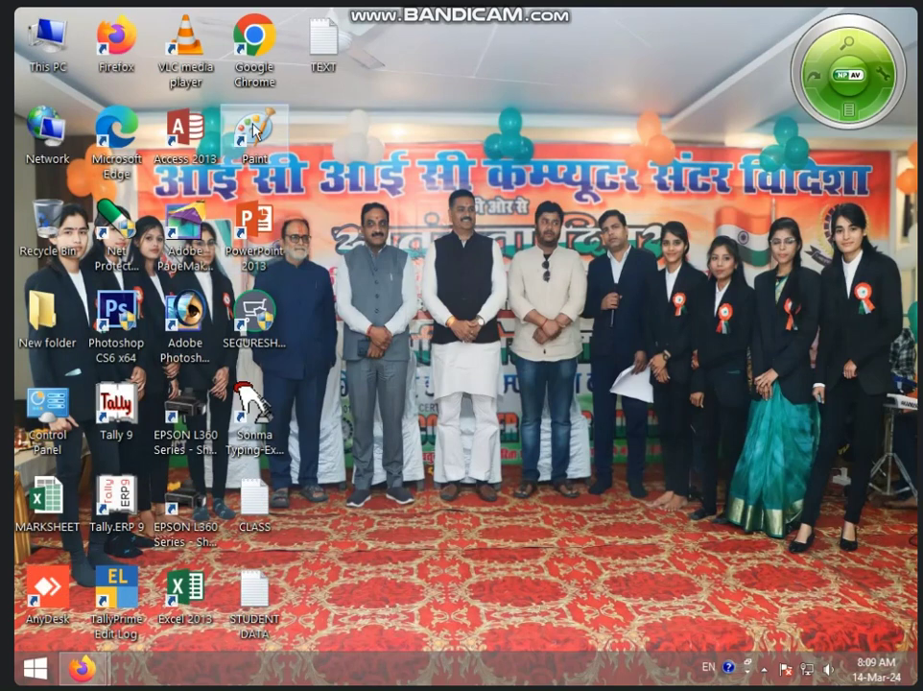
pyautogui.doubleClick(196, 305)
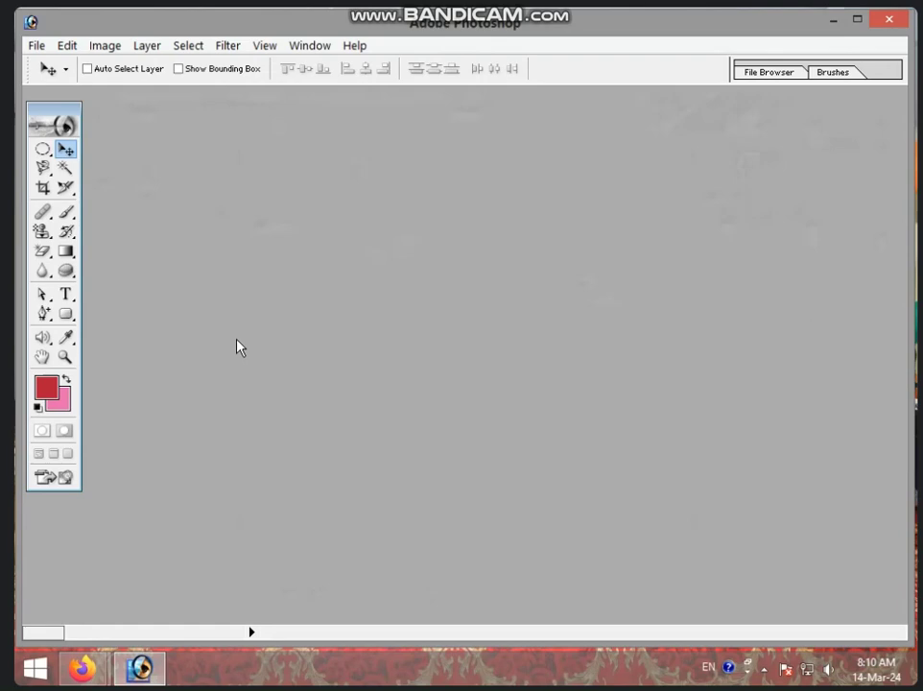
pyautogui.doubleClick(291, 320)
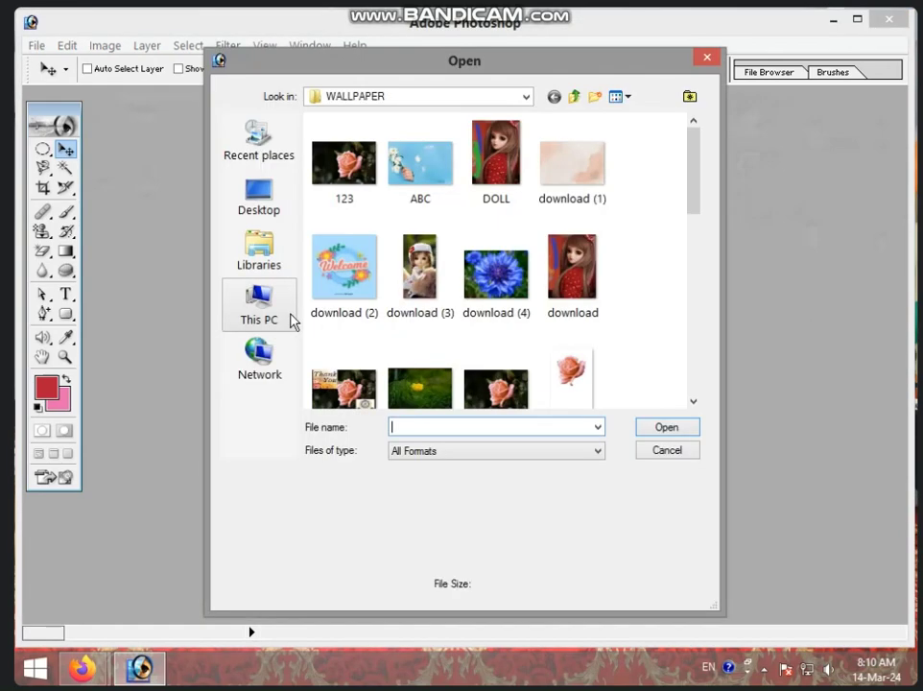
pyautogui.click(566, 308)
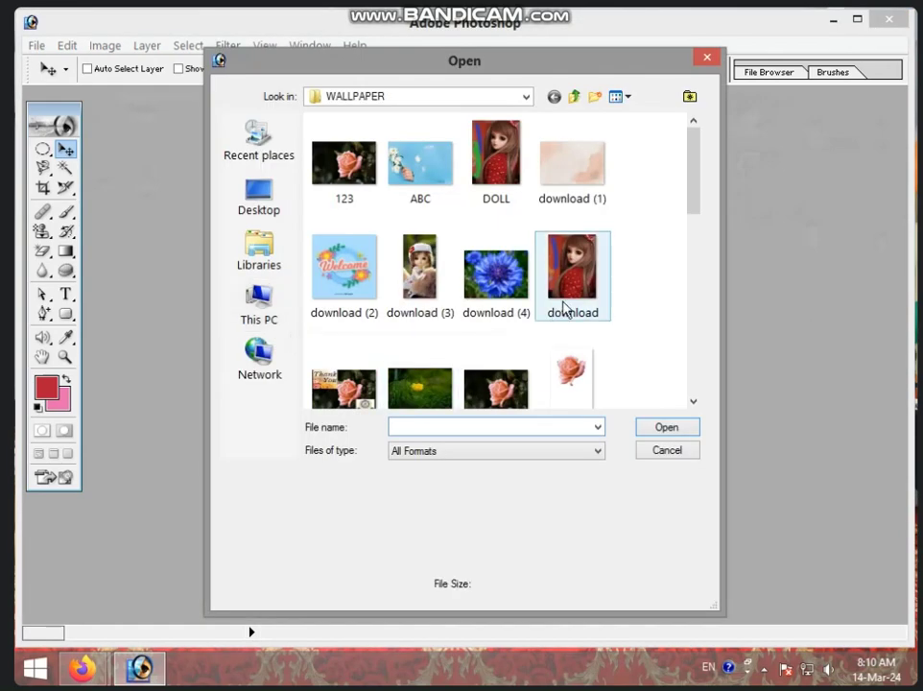
pyautogui.scroll(-3, 563, 309)
pyautogui.scroll(-3, 562, 309)
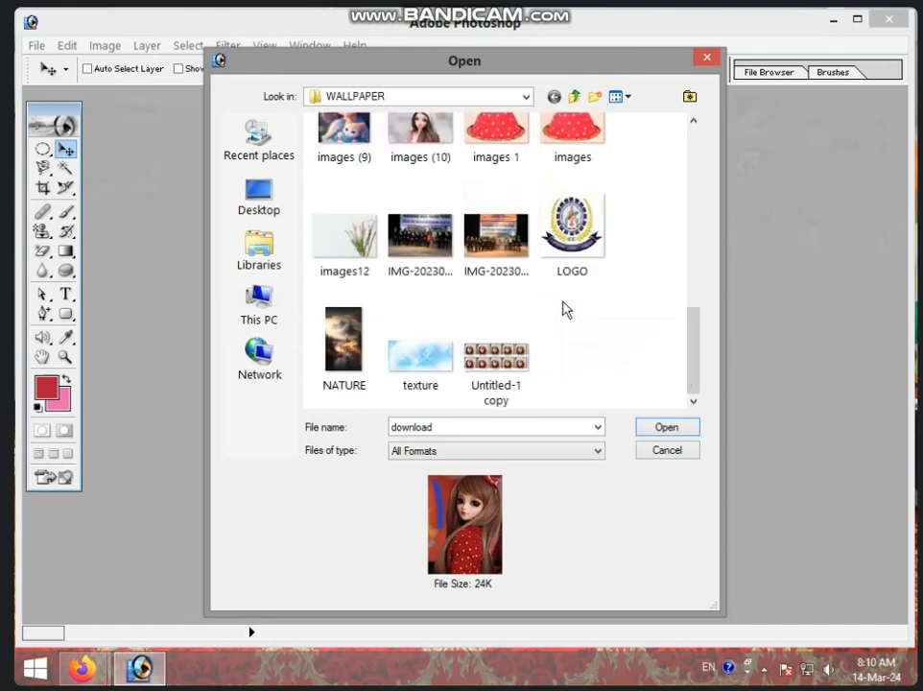
pyautogui.scroll(3, 559, 315)
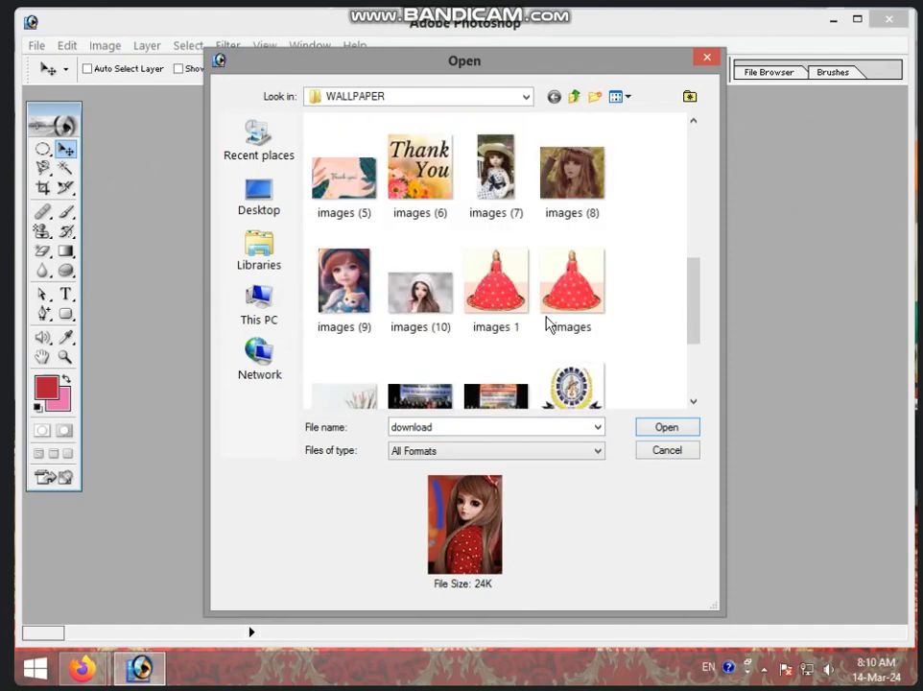
pyautogui.click(419, 305)
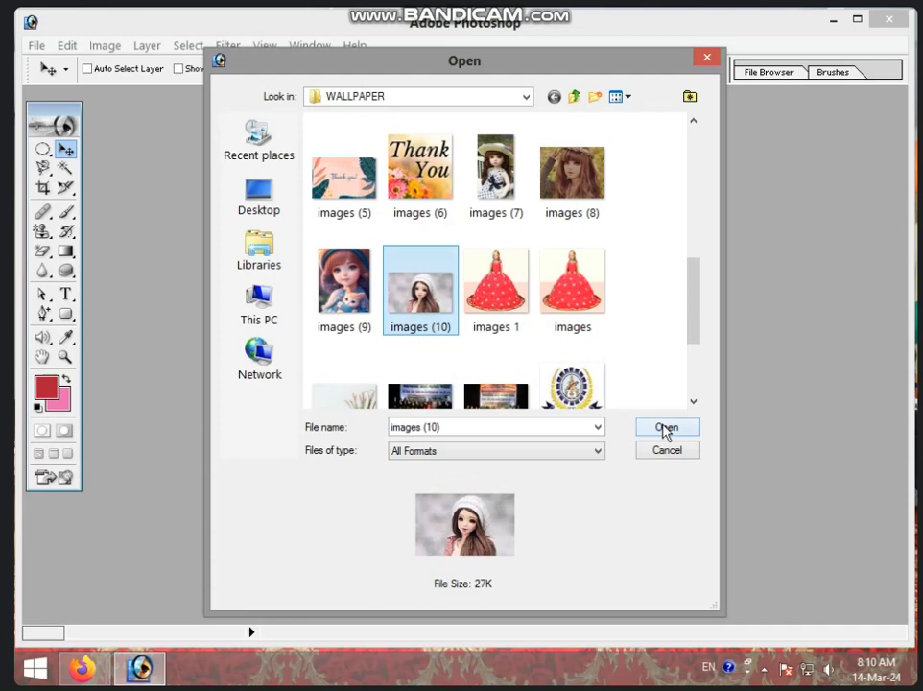
pyautogui.click(709, 58)
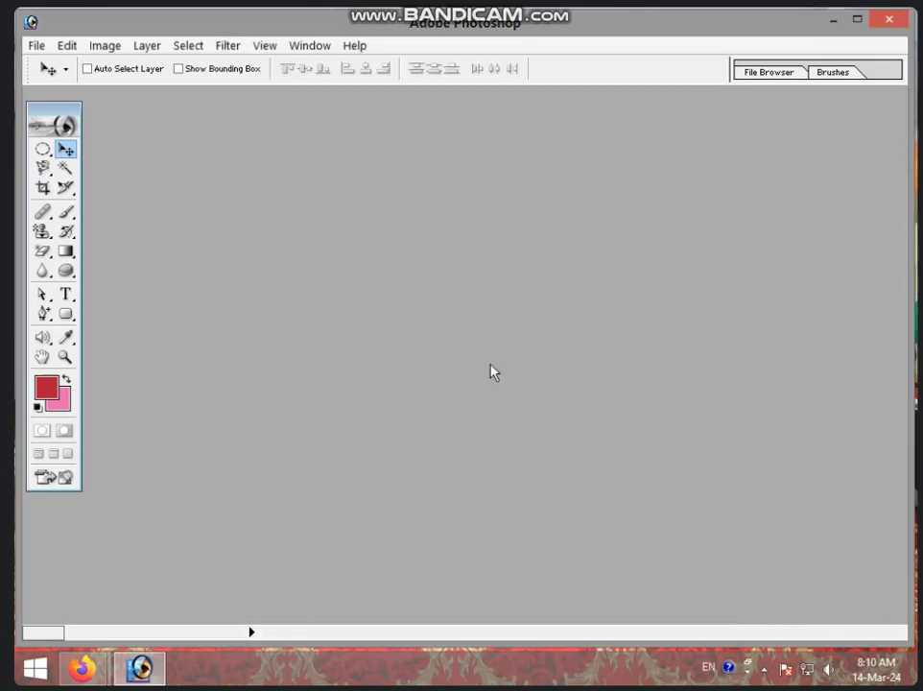
# Minimise Photoshop, refresh the desktop, and launch Google Chrome.
pyautogui.click(837, 18)
pyautogui.rightClick(487, 187)
pyautogui.click(532, 239)
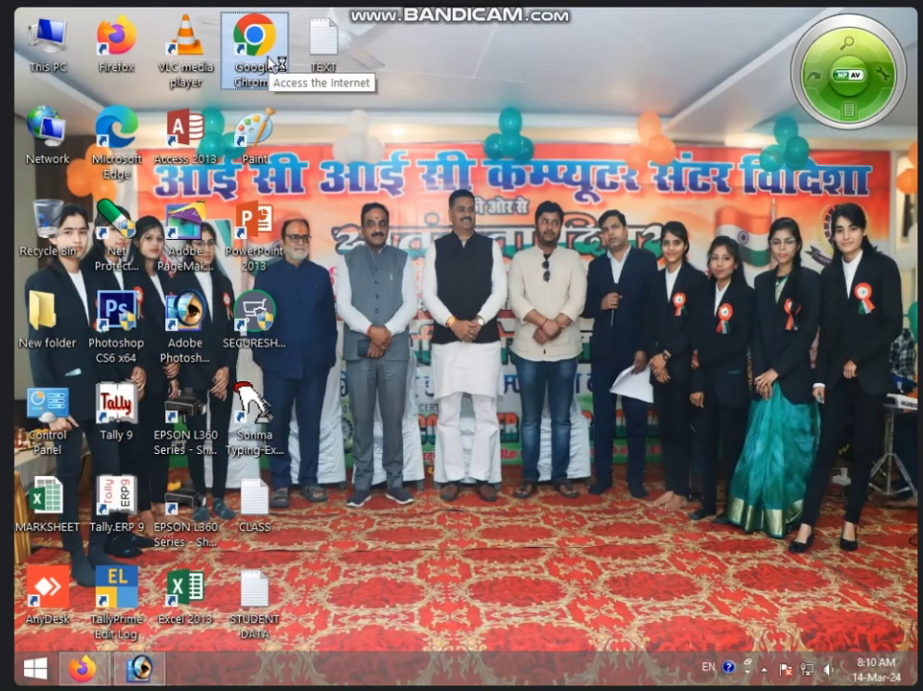
pyautogui.doubleClick(270, 62)
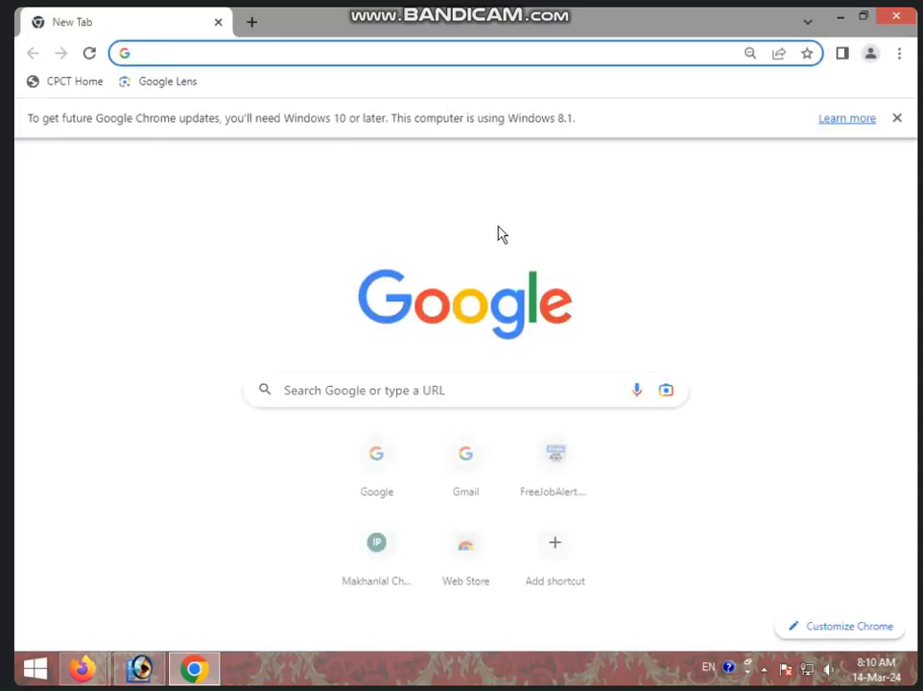
# Search Google for 'human images' and show only the image results.
pyautogui.click(488, 394)
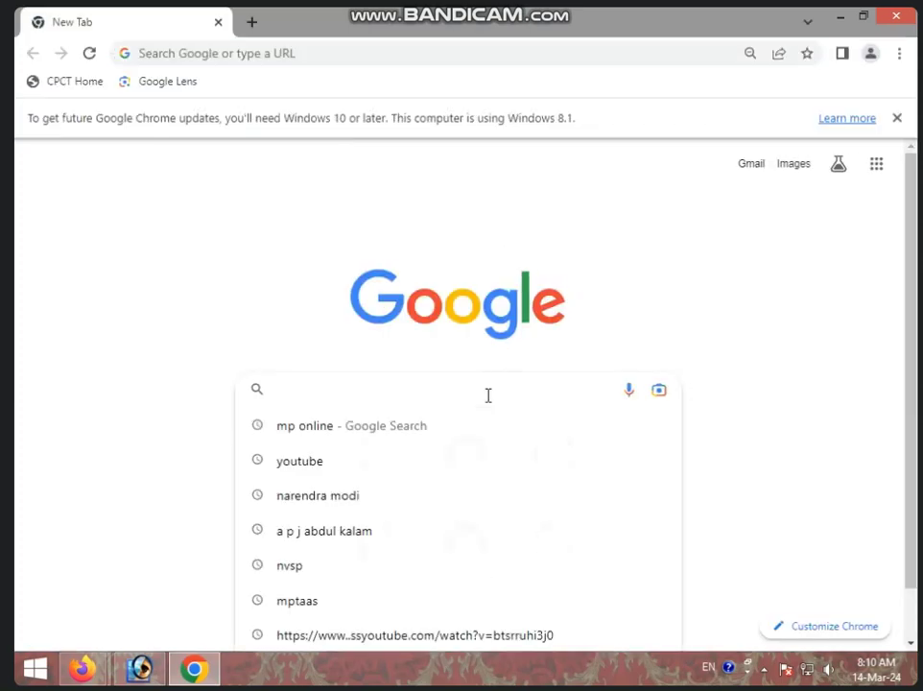
pyautogui.write('hu')
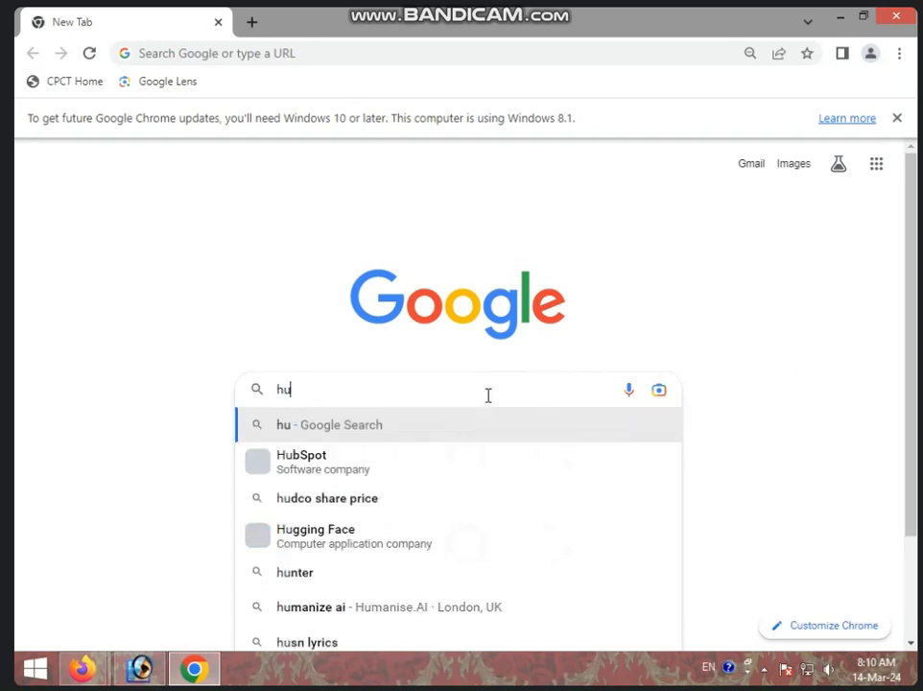
pyautogui.write('man i')
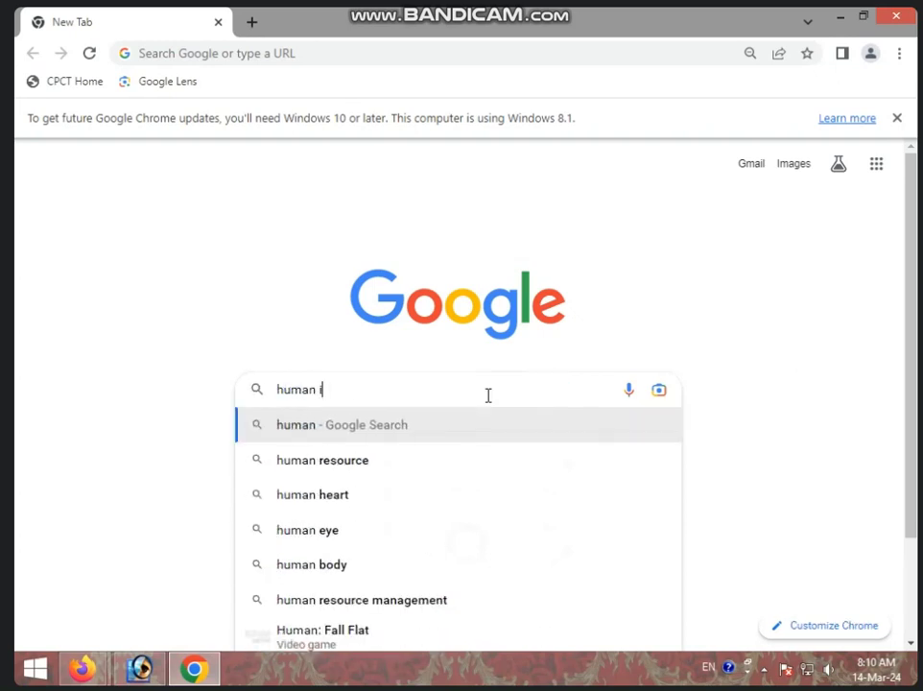
pyautogui.write('mages')
pyautogui.press('Return')
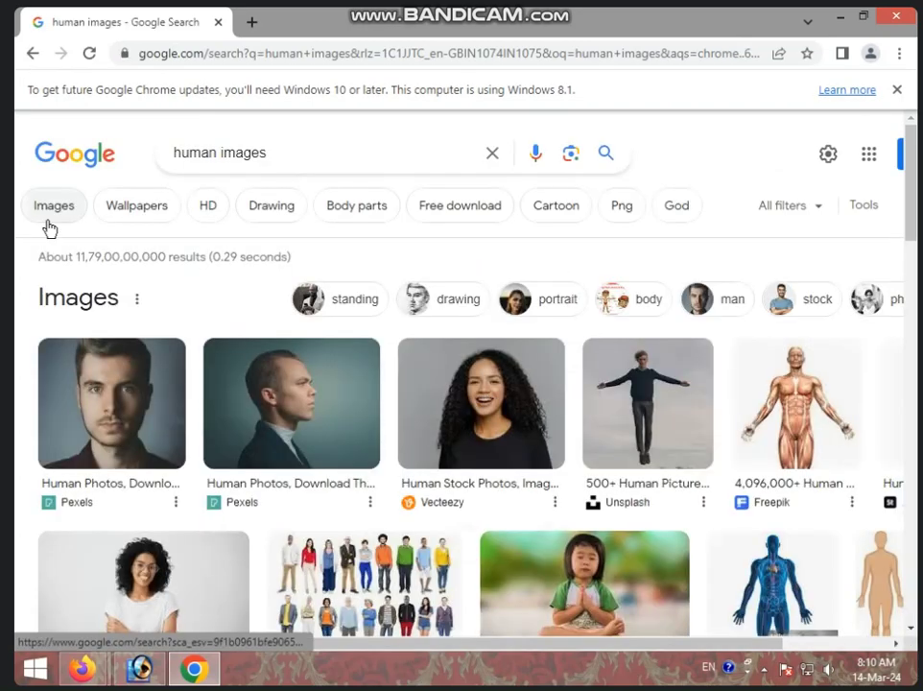
pyautogui.click(48, 213)
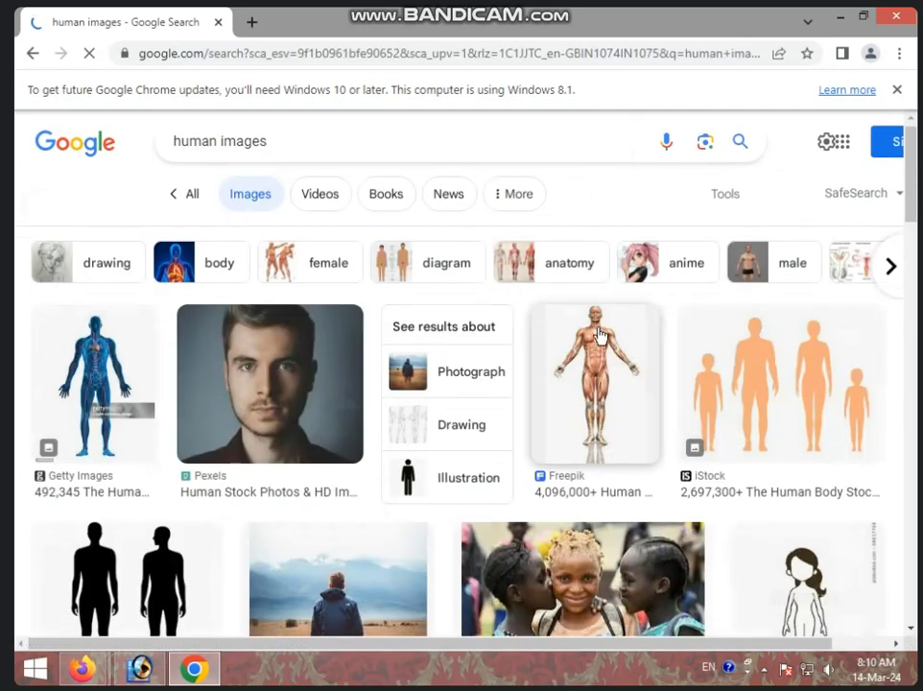
# Browse the human image results and select the search words to replace them.
pyautogui.scroll(-2, 596, 333)
pyautogui.scroll(-1, 599, 335)
pyautogui.scroll(-5, 599, 335)
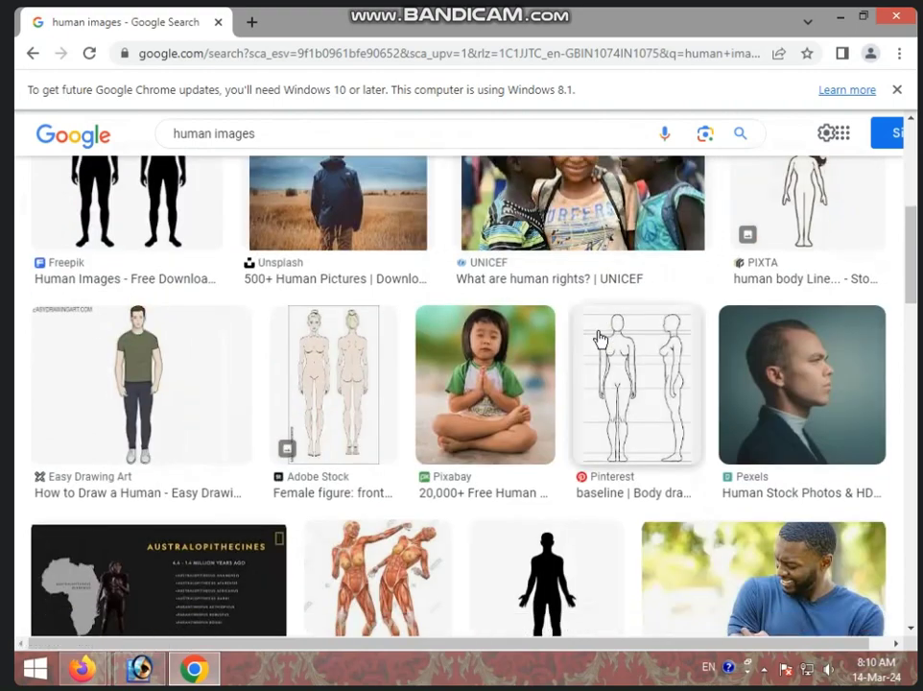
pyautogui.scroll(-3, 599, 335)
pyautogui.scroll(-3, 599, 335)
pyautogui.scroll(-3, 598, 340)
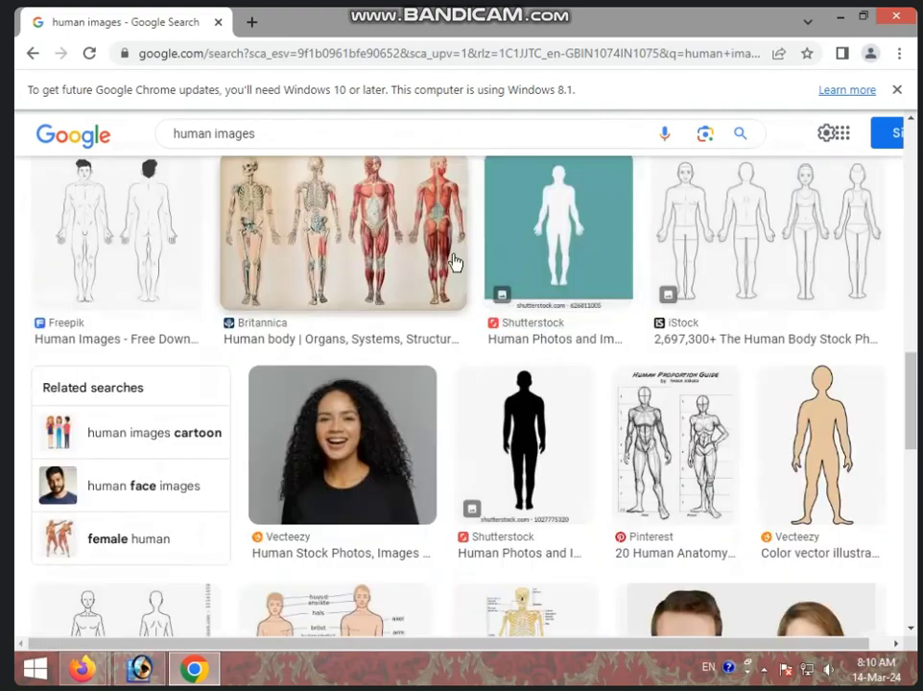
pyautogui.scroll(10, 375, 257)
pyautogui.scroll(2, 334, 148)
pyautogui.moveTo(333, 148); pyautogui.dragTo(82, 163)
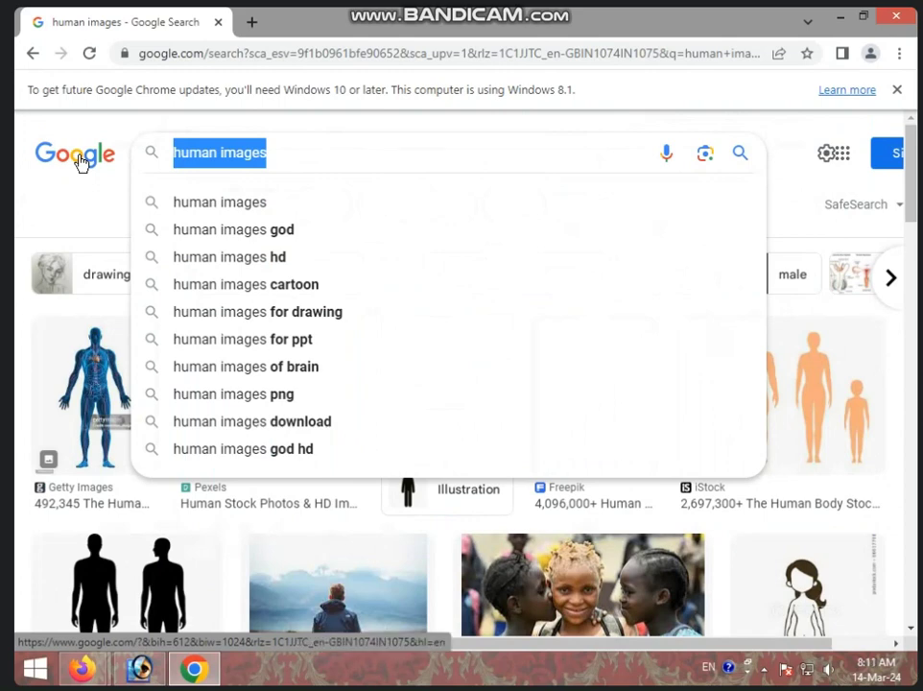
# Search Google Images for 'hair images' instead.
pyautogui.write('har')
pyautogui.press('BackSpace')
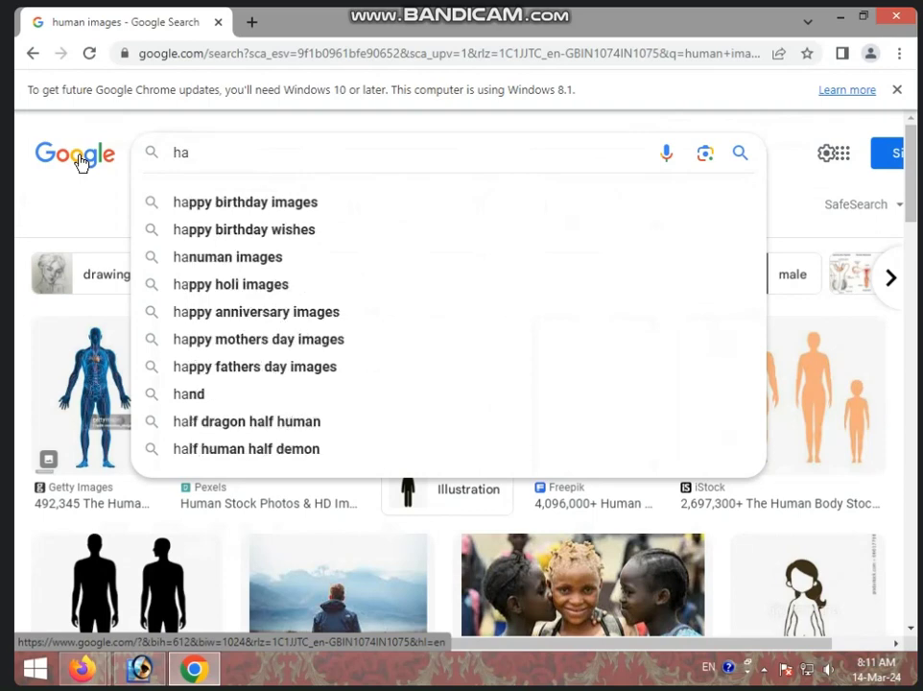
pyautogui.write('ir')
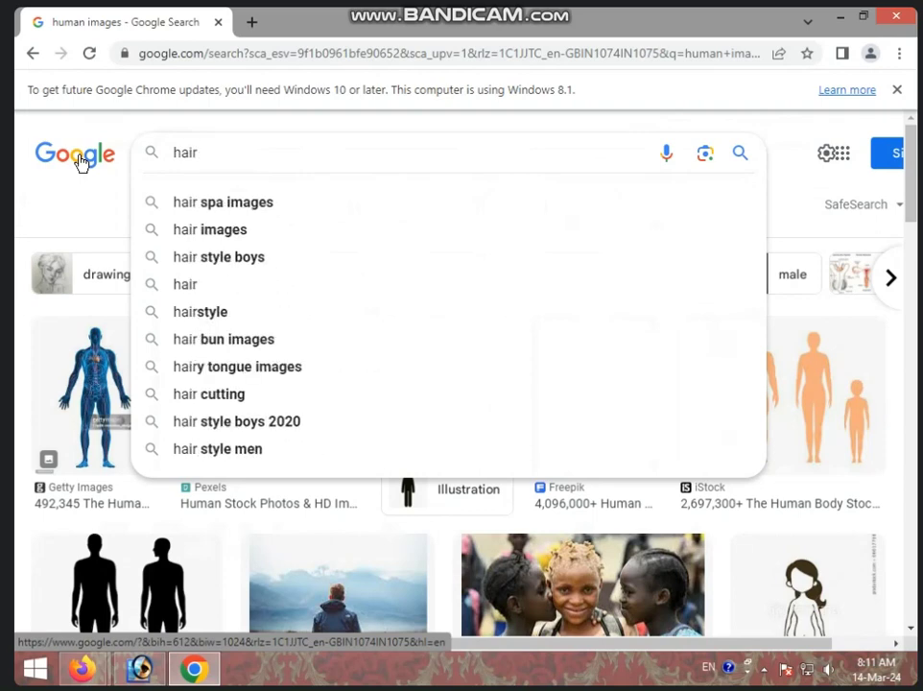
pyautogui.write(' images')
pyautogui.press('Return')
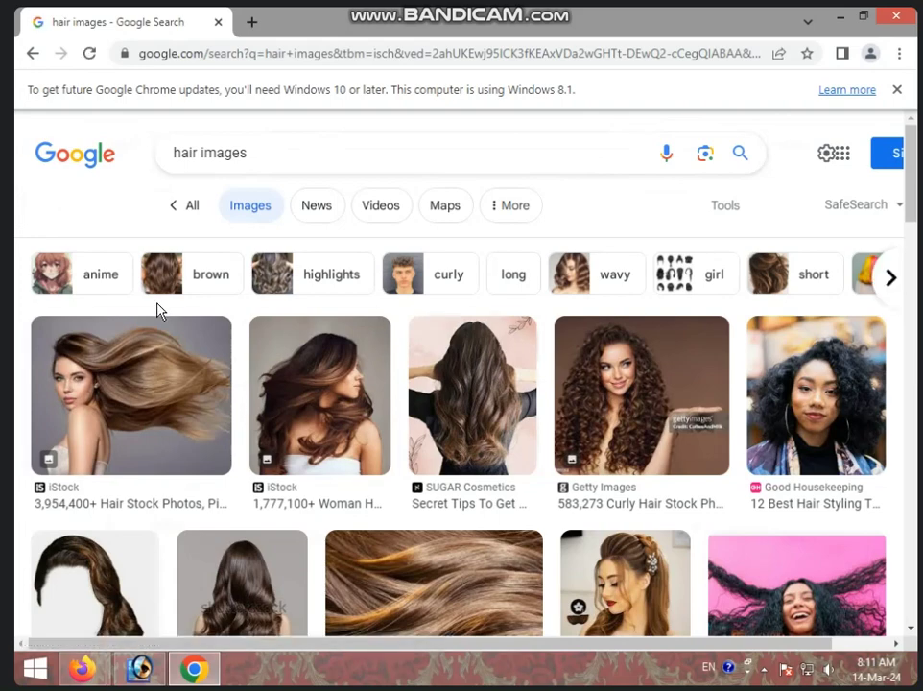
# Scroll down the hair results and copy the Byrdie photo of the woman in a teal scarf.
pyautogui.scroll(-1, 384, 350)
pyautogui.scroll(-2, 435, 373)
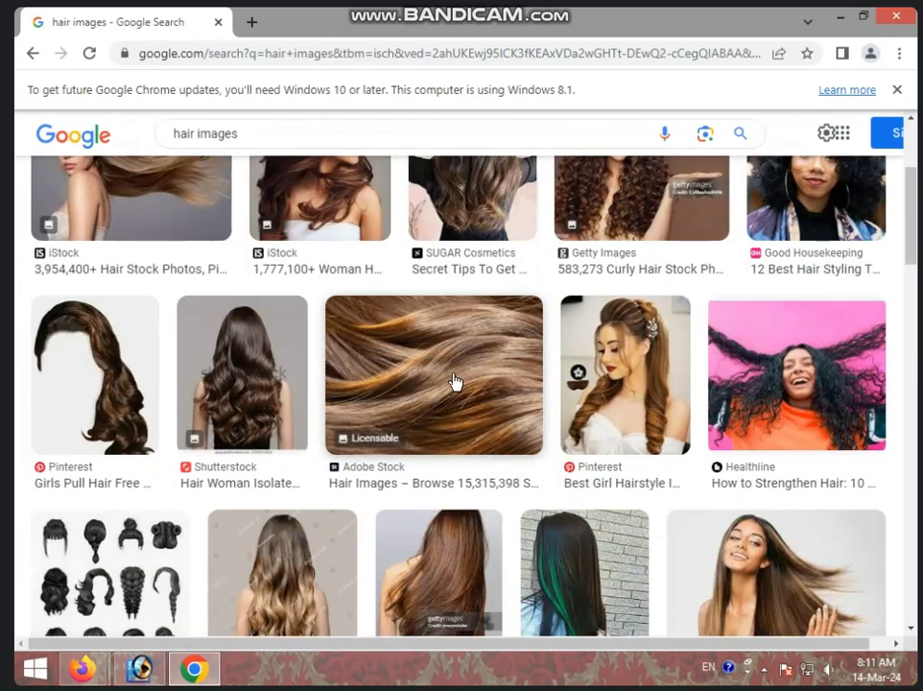
pyautogui.scroll(-2, 453, 379)
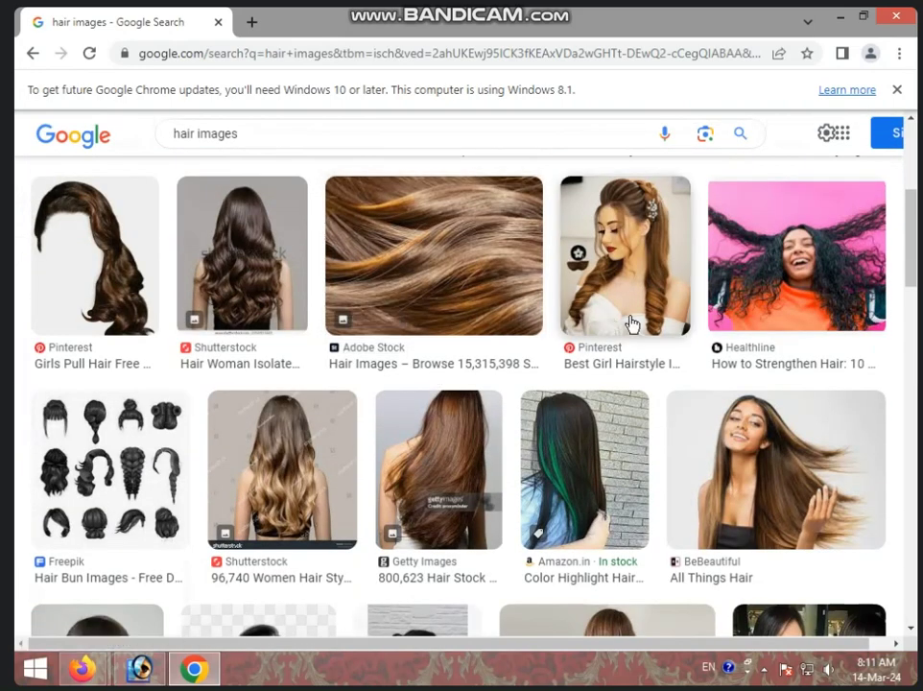
pyautogui.scroll(-1, 632, 327)
pyautogui.scroll(-1, 634, 330)
pyautogui.scroll(-2, 626, 334)
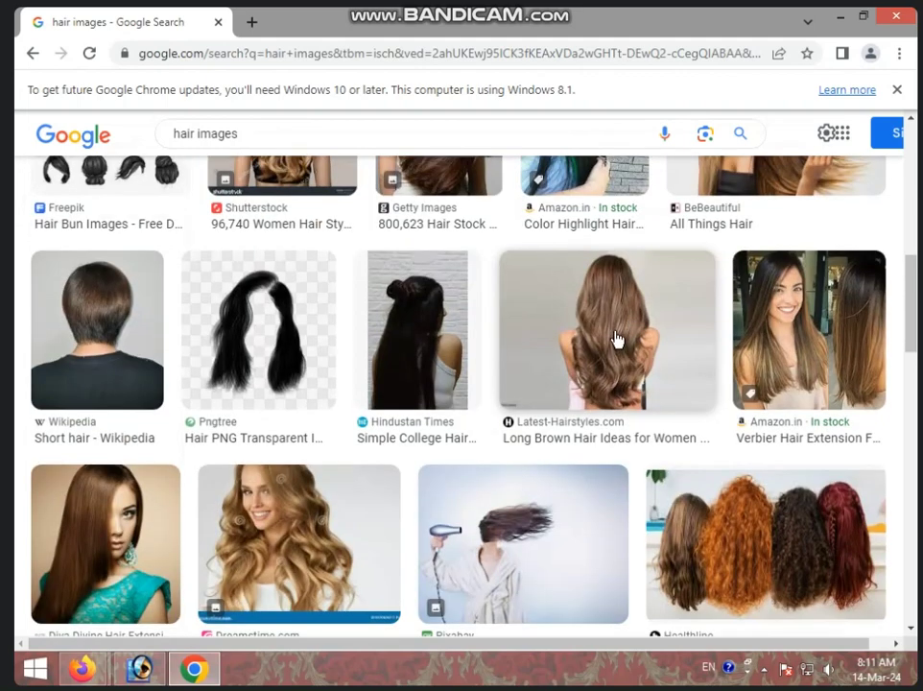
pyautogui.scroll(-1, 628, 344)
pyautogui.scroll(-1, 736, 378)
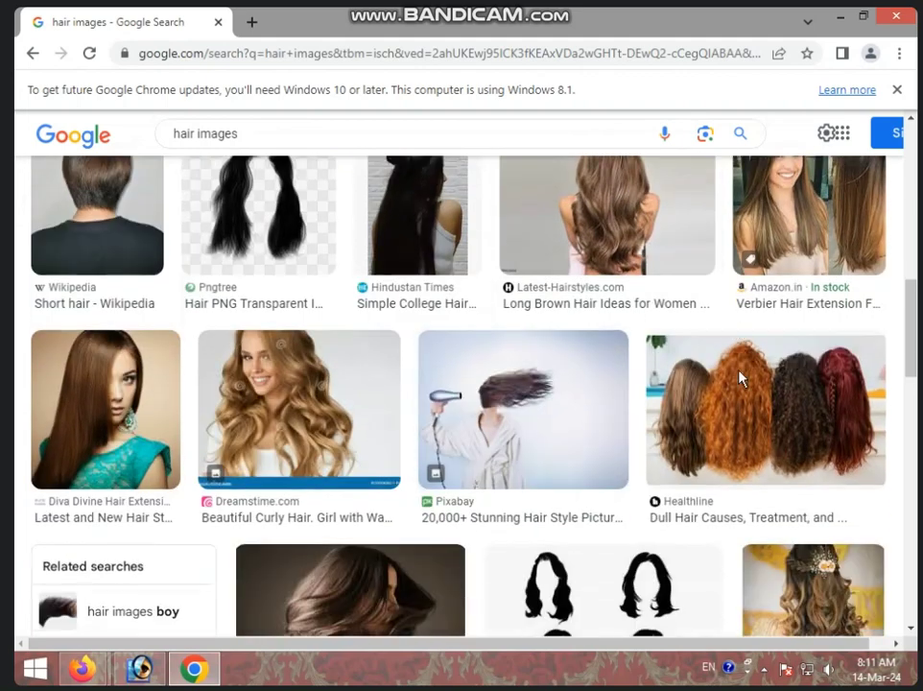
pyautogui.scroll(-1, 739, 379)
pyautogui.scroll(-2, 739, 378)
pyautogui.scroll(-1, 739, 378)
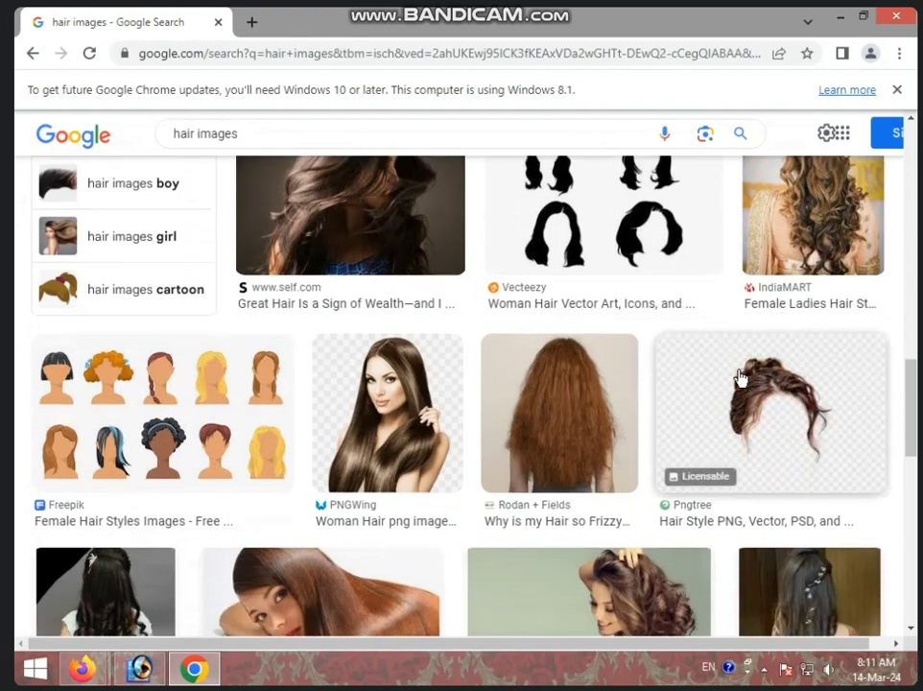
pyautogui.scroll(-1, 740, 379)
pyautogui.scroll(-1, 741, 378)
pyautogui.scroll(-1, 741, 378)
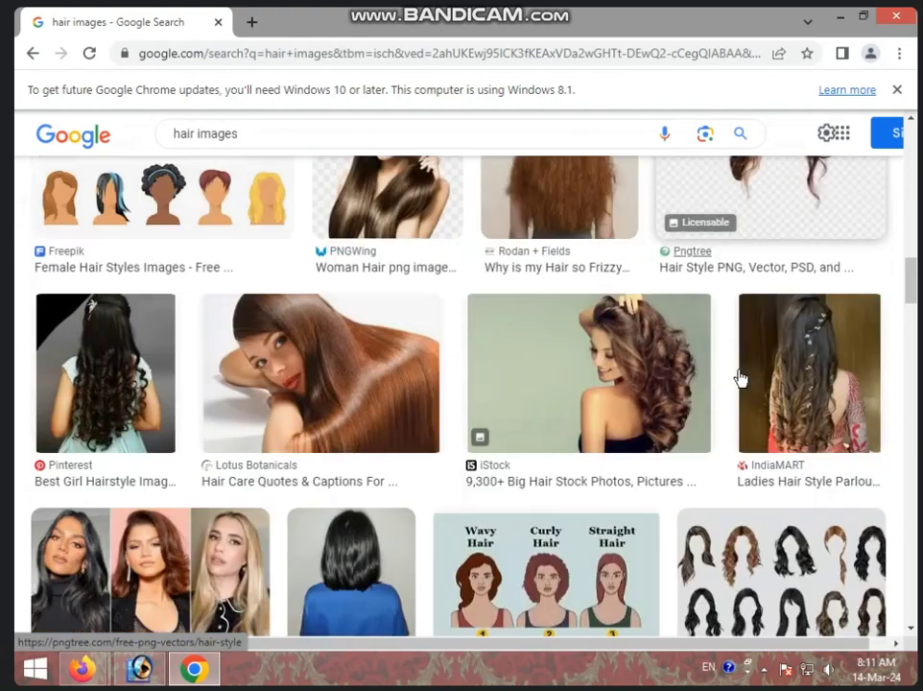
pyautogui.scroll(-1, 740, 378)
pyautogui.scroll(-3, 740, 378)
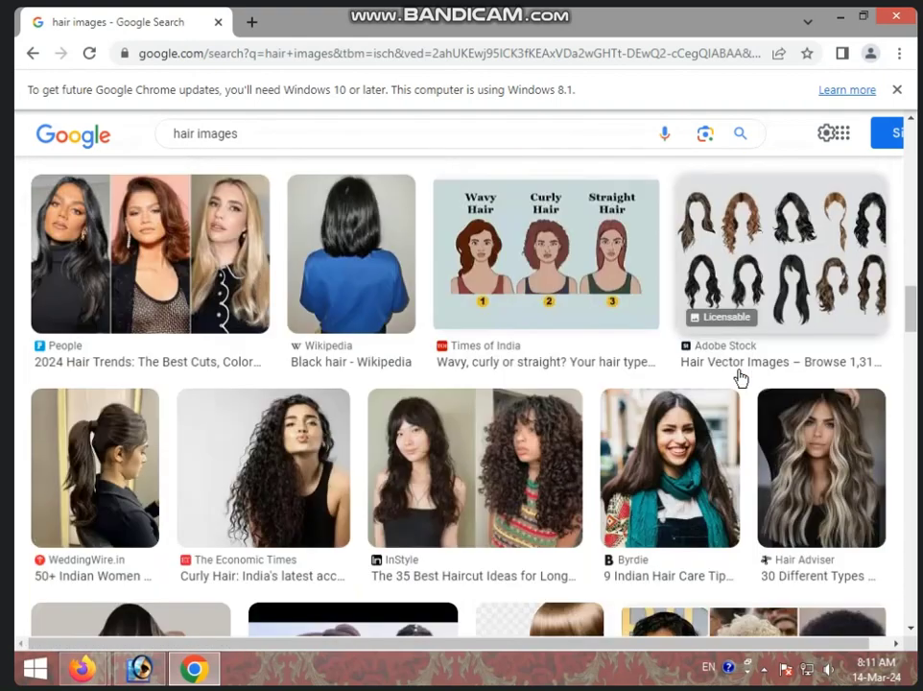
pyautogui.rightClick(678, 398)
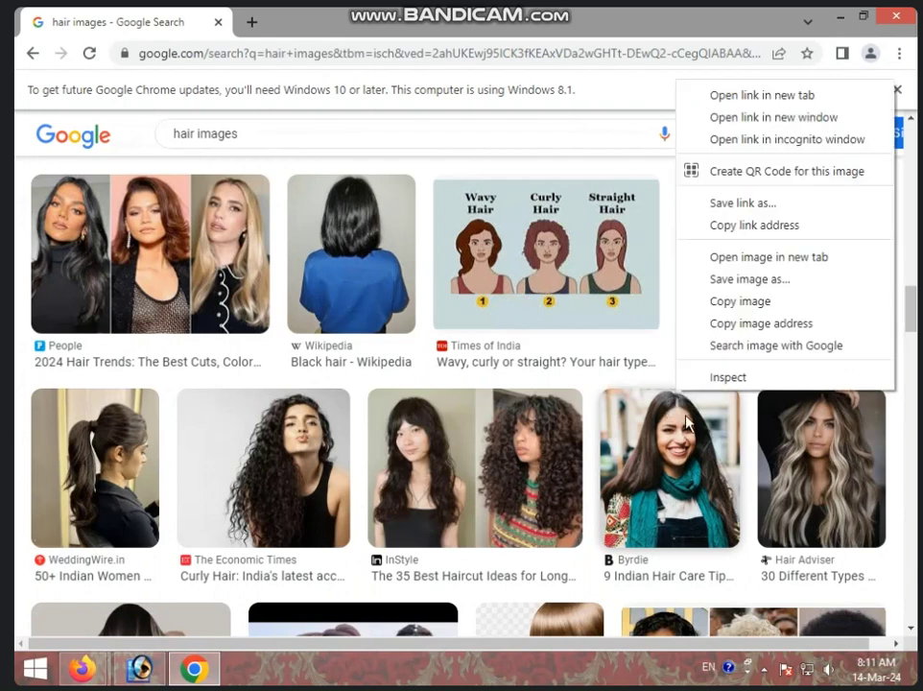
pyautogui.rightClick(686, 414)
pyautogui.click(754, 347)
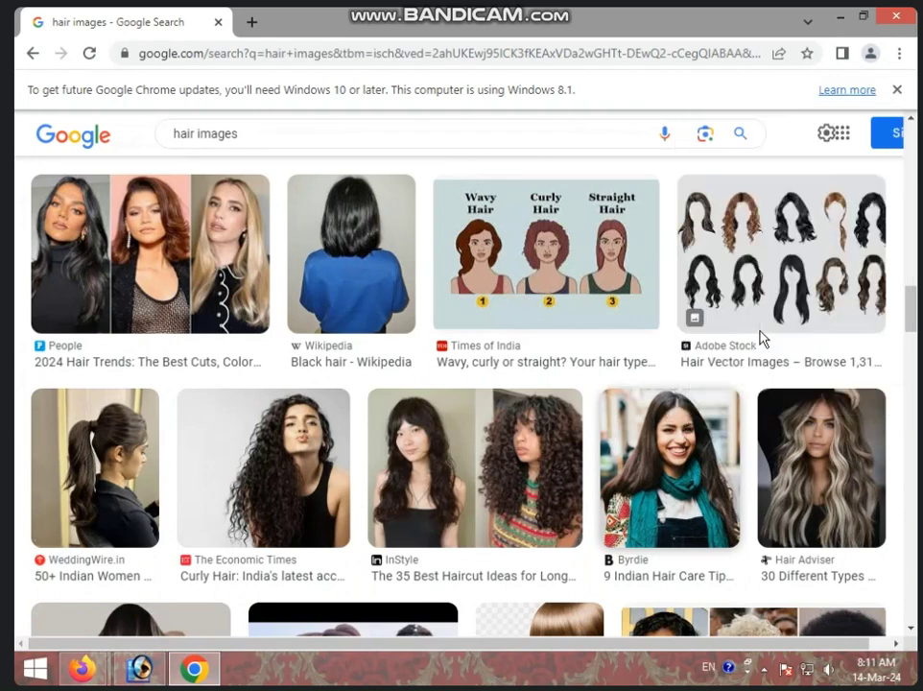
# Return to Photoshop and create a new 225×225-pixel document, Untitled-1.
pyautogui.click(139, 668)
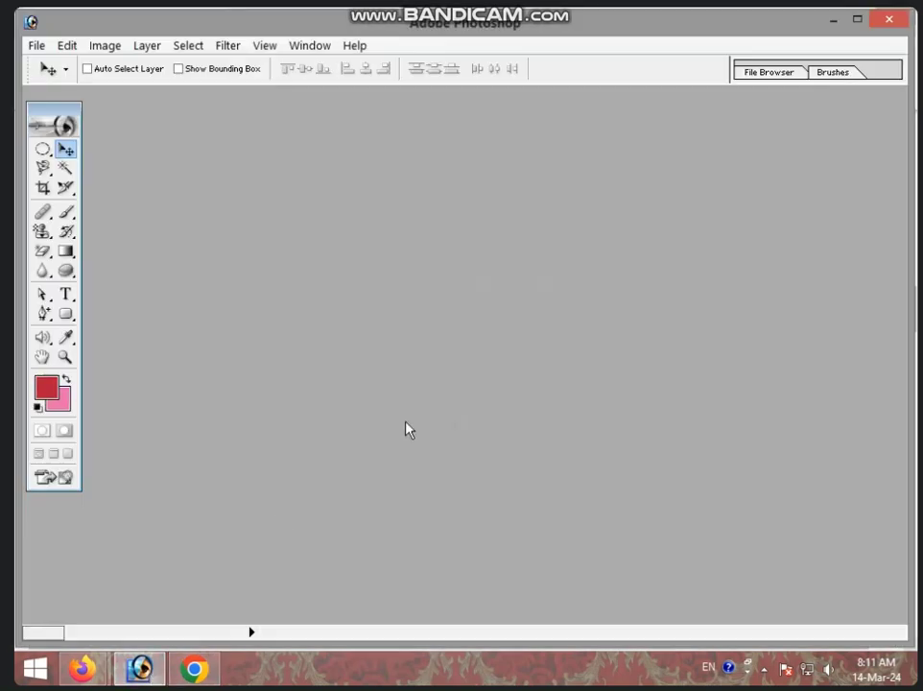
pyautogui.hotkey('ctrl', 'n')
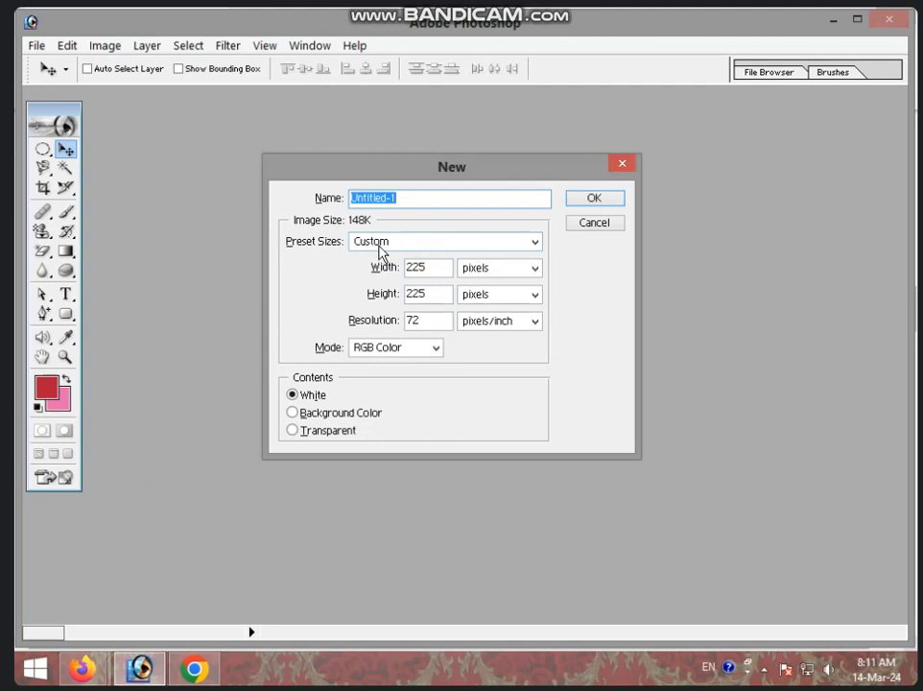
pyautogui.click(588, 202)
# Paste the woman's photo, centre it full-screen, and enter Quick Mask with a size-30 brush.
pyautogui.hotkey('ctrl', 'v')
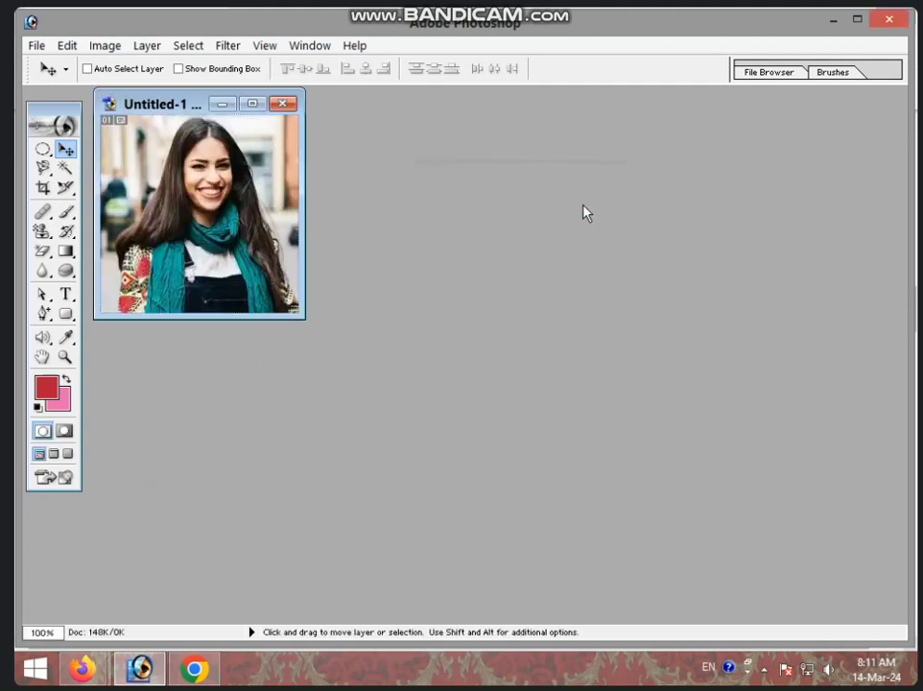
pyautogui.moveTo(161, 110); pyautogui.dragTo(287, 174)
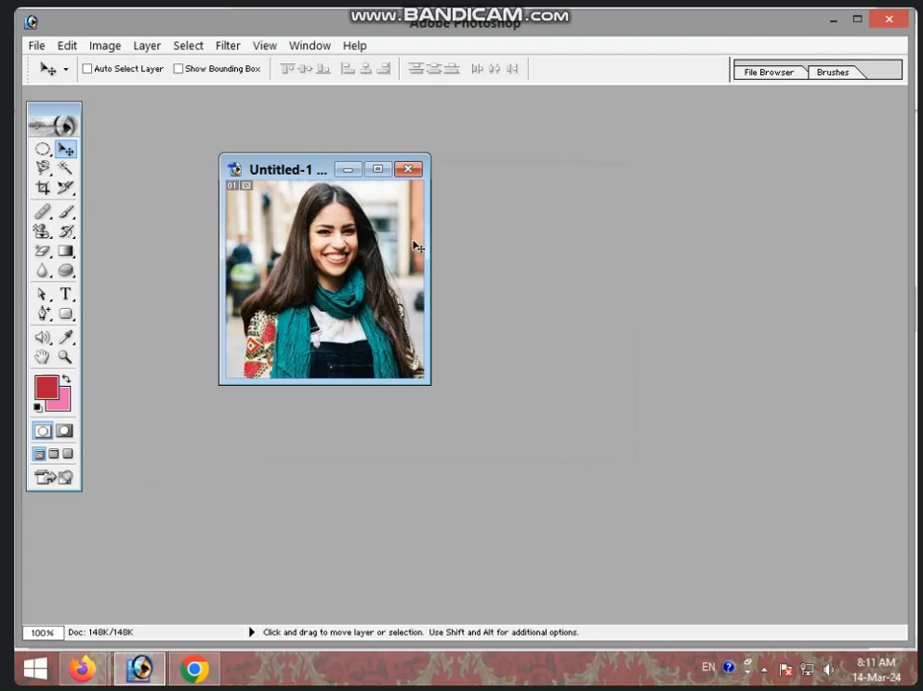
pyautogui.press('f')
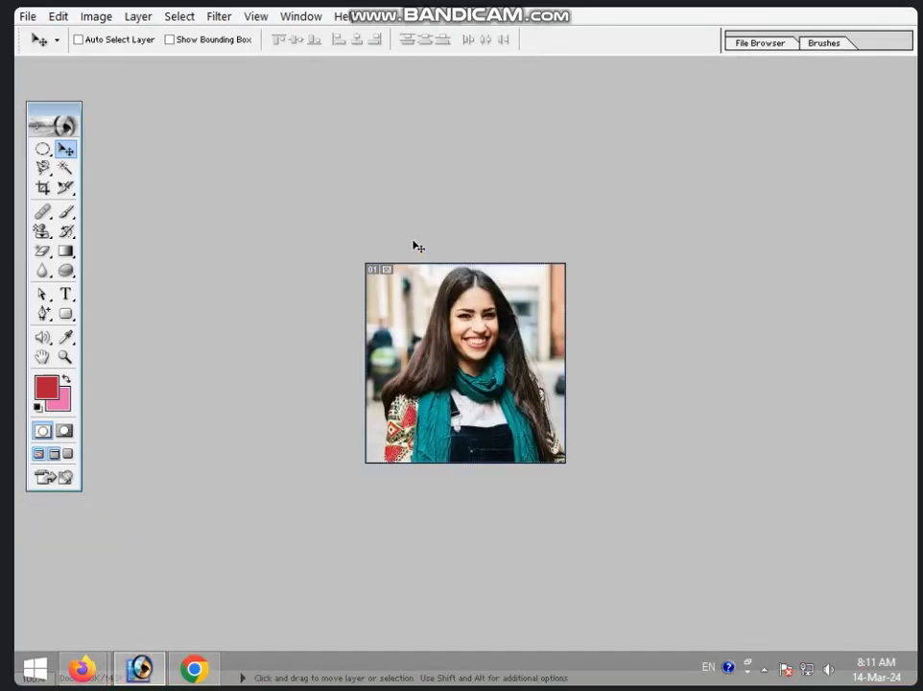
pyautogui.press('b')
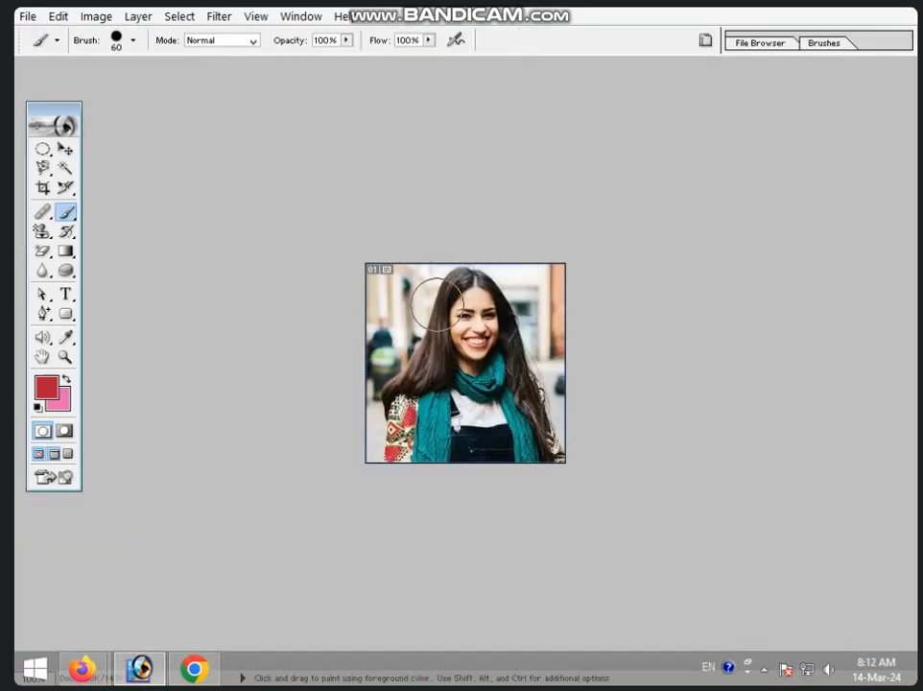
pyautogui.press('q')
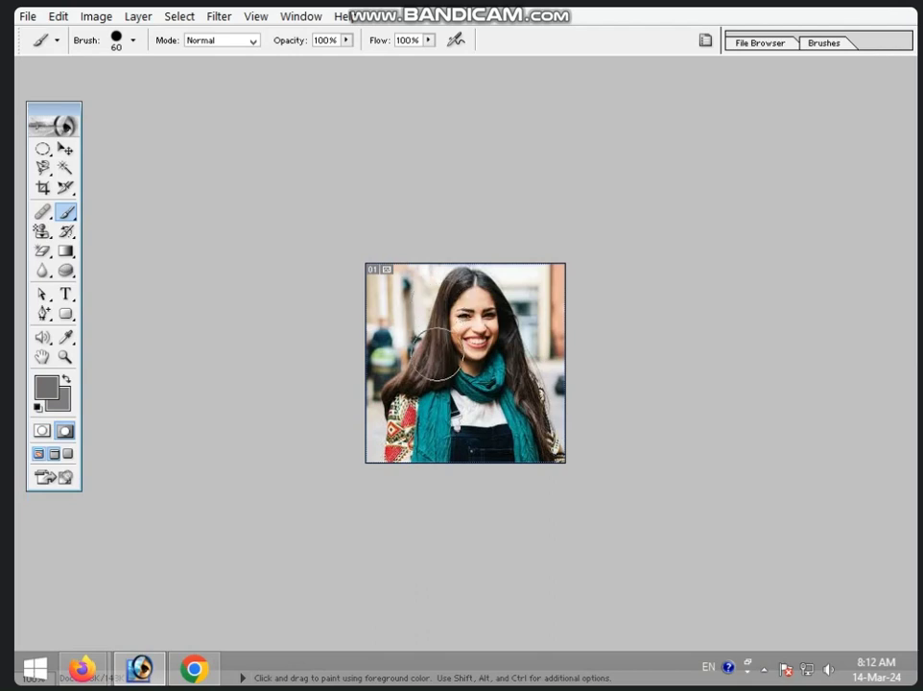
pyautogui.press('[')
pyautogui.press('[')
pyautogui.press('[')
# Paint the mask down the woman's left-side hair, shrinking the brush from 30 to 7.
pyautogui.click(437, 351)
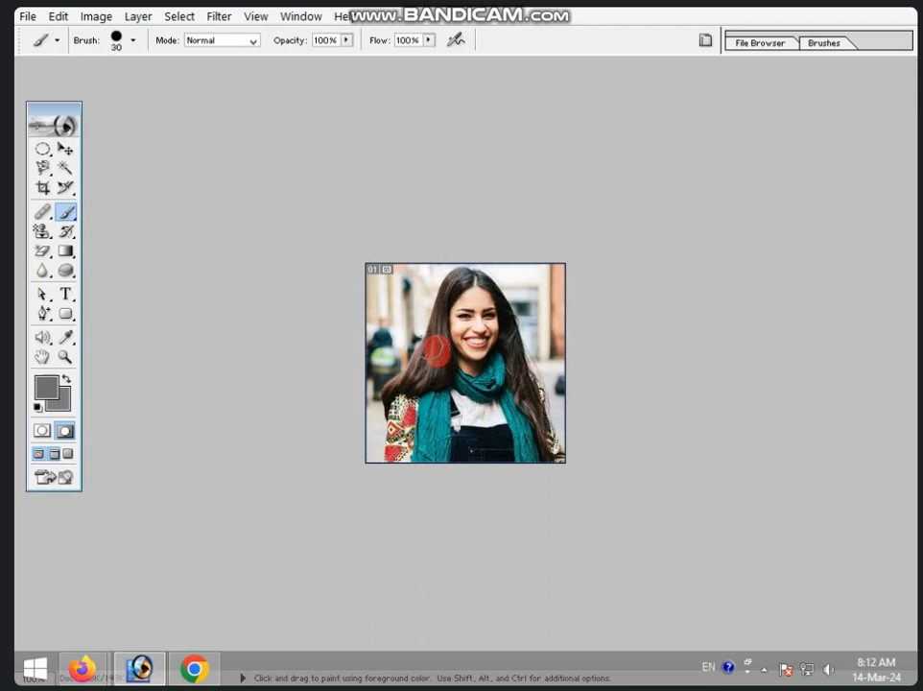
pyautogui.moveTo(420, 346); pyautogui.dragTo(441, 363)
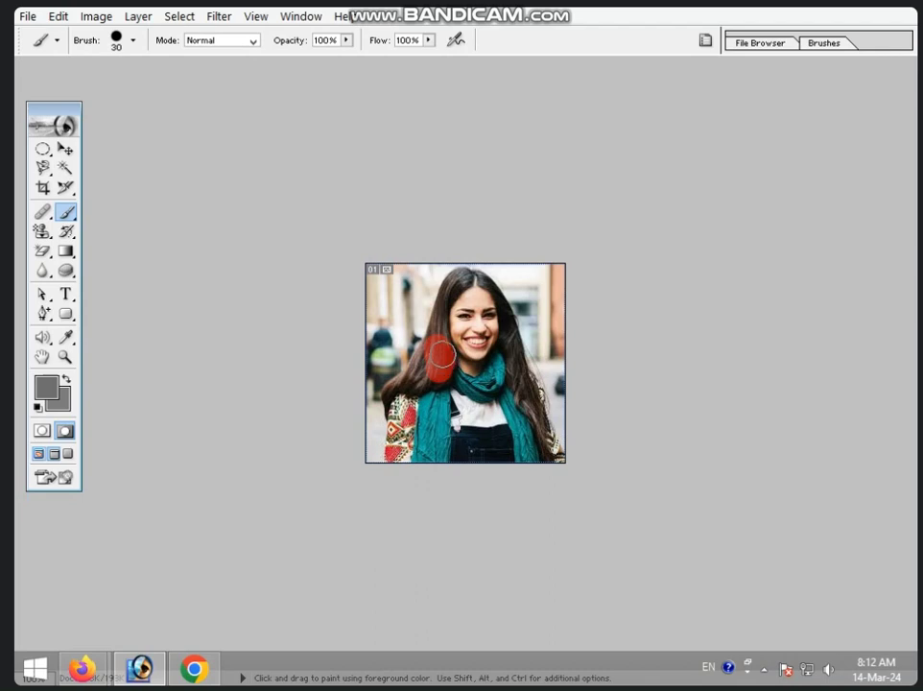
pyautogui.moveTo(441, 360)
pyautogui.mouseDown()
pyautogui.moveTo(419, 380)
pyautogui.moveTo(431, 380)
pyautogui.mouseUp()
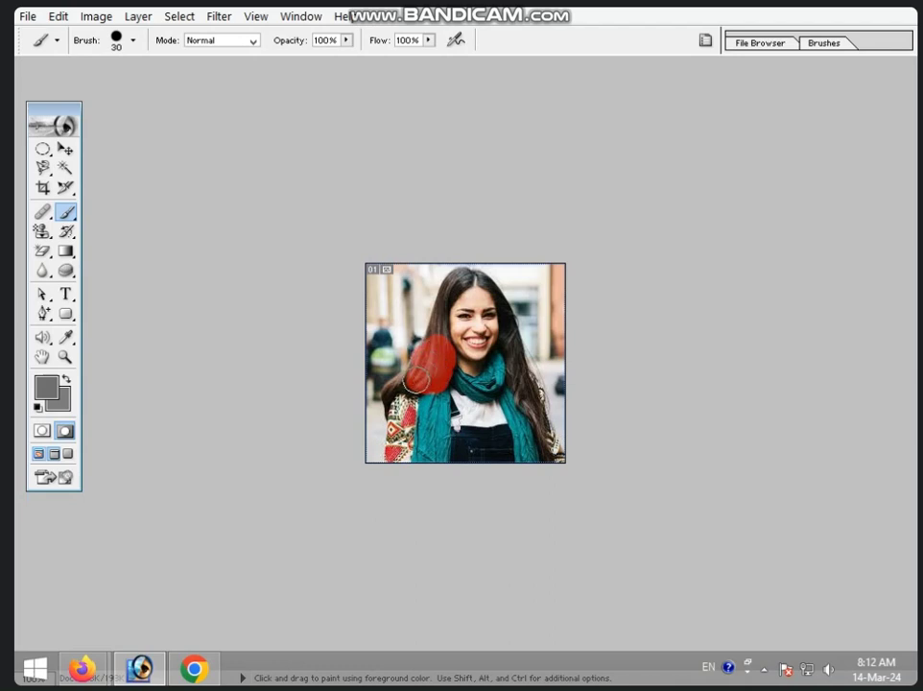
pyautogui.press('[')
pyautogui.moveTo(415, 388)
pyautogui.mouseDown()
pyautogui.moveTo(397, 385)
pyautogui.moveTo(393, 396)
pyautogui.mouseUp()
pyautogui.press('[')
pyautogui.press('[')
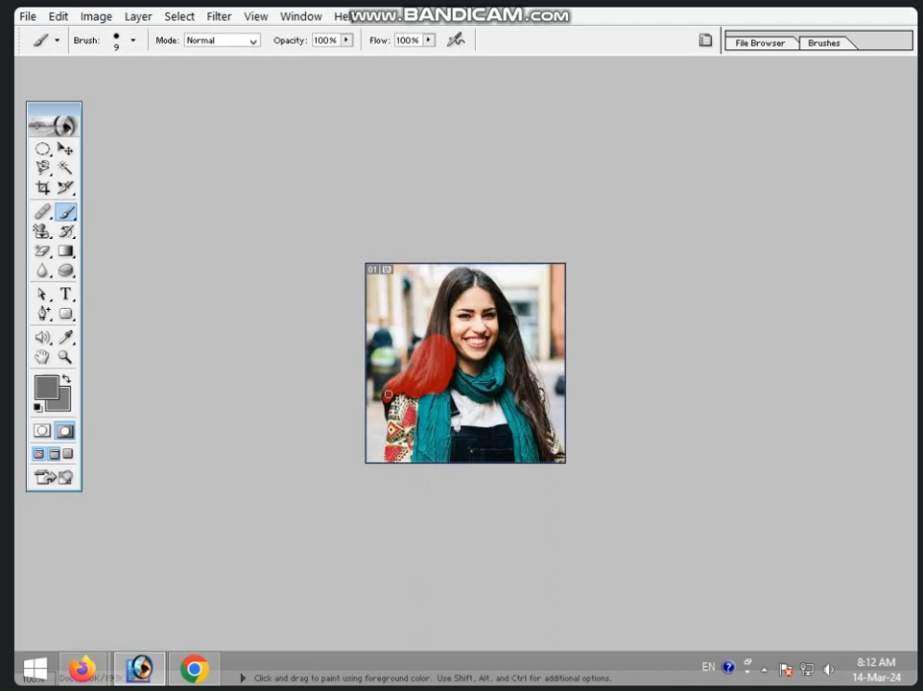
pyautogui.click(384, 394)
pyautogui.press('[')
pyautogui.click(386, 400)
pyautogui.press(']')
pyautogui.press(']')
# Extend the mask up across the top of her head to the parting with a size 9–10 brush.
pyautogui.moveTo(446, 309)
pyautogui.mouseDown()
pyautogui.moveTo(446, 336)
pyautogui.moveTo(434, 334)
pyautogui.mouseUp()
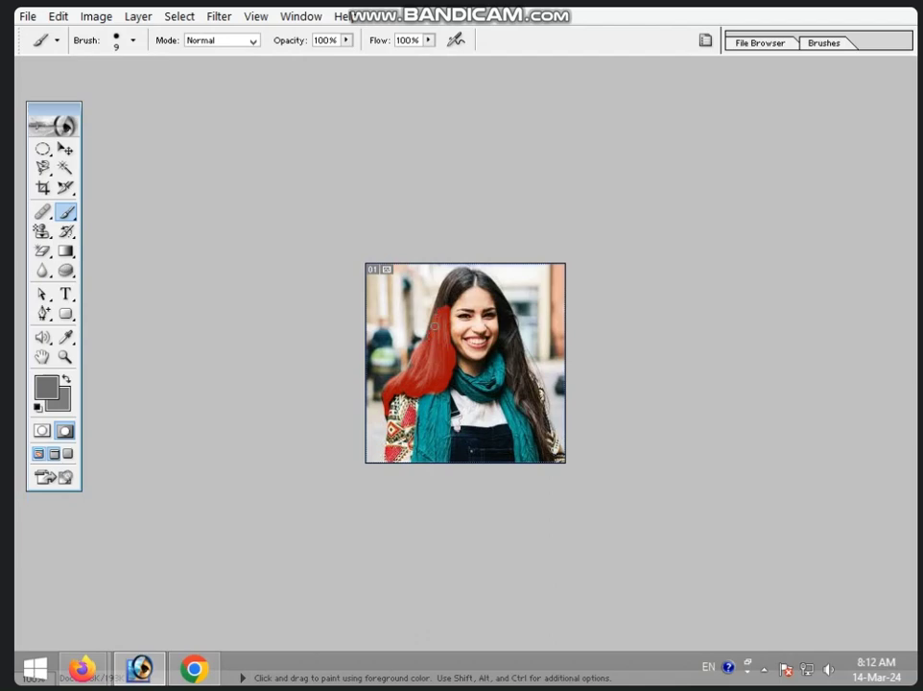
pyautogui.press(']')
pyautogui.moveTo(450, 292); pyautogui.dragTo(447, 304)
pyautogui.moveTo(456, 295); pyautogui.dragTo(464, 278)
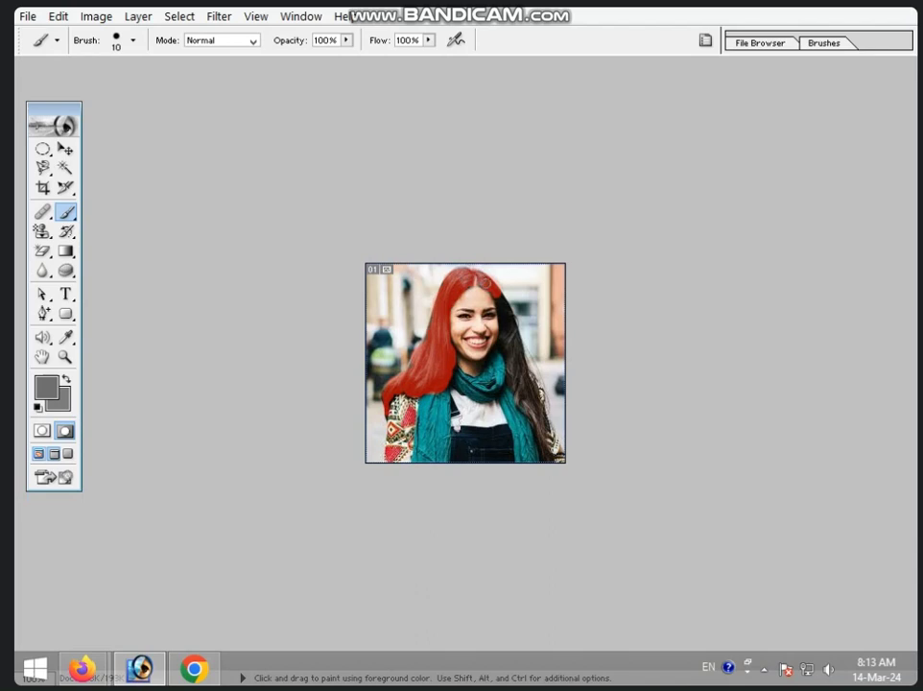
# Paint the mask down the hair on the right side of her face with a size 9 brush.
pyautogui.press('[')
pyautogui.moveTo(496, 294); pyautogui.dragTo(508, 325)
pyautogui.moveTo(502, 294); pyautogui.dragTo(515, 310)
pyautogui.moveTo(510, 318); pyautogui.dragTo(528, 381)
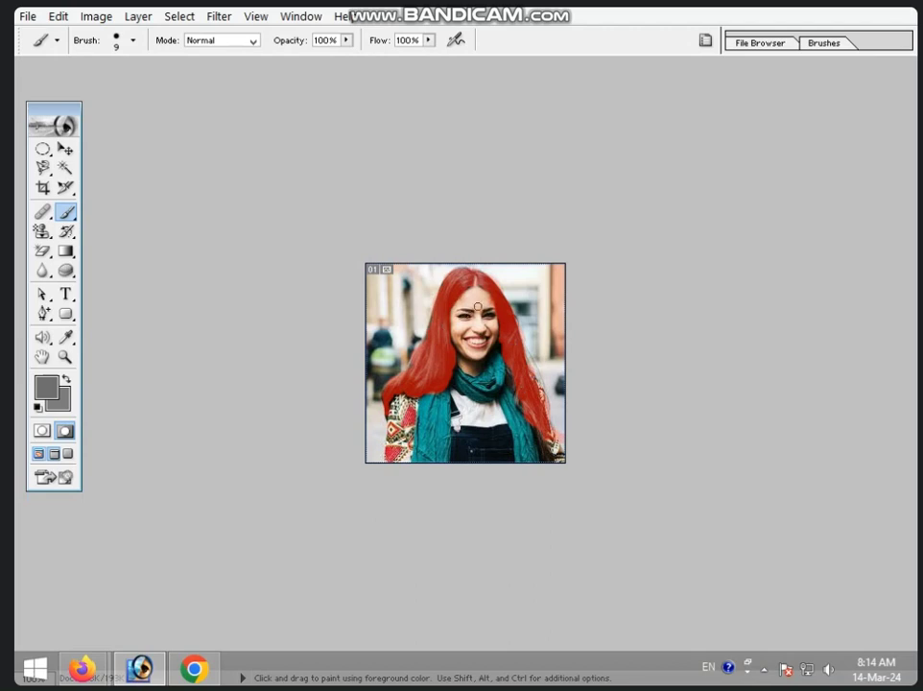
pyautogui.click(42, 250)
# Pick the Eraser Tool at size 20, reset colours to black and white, and select Move.
pyautogui.rightClick(42, 250)
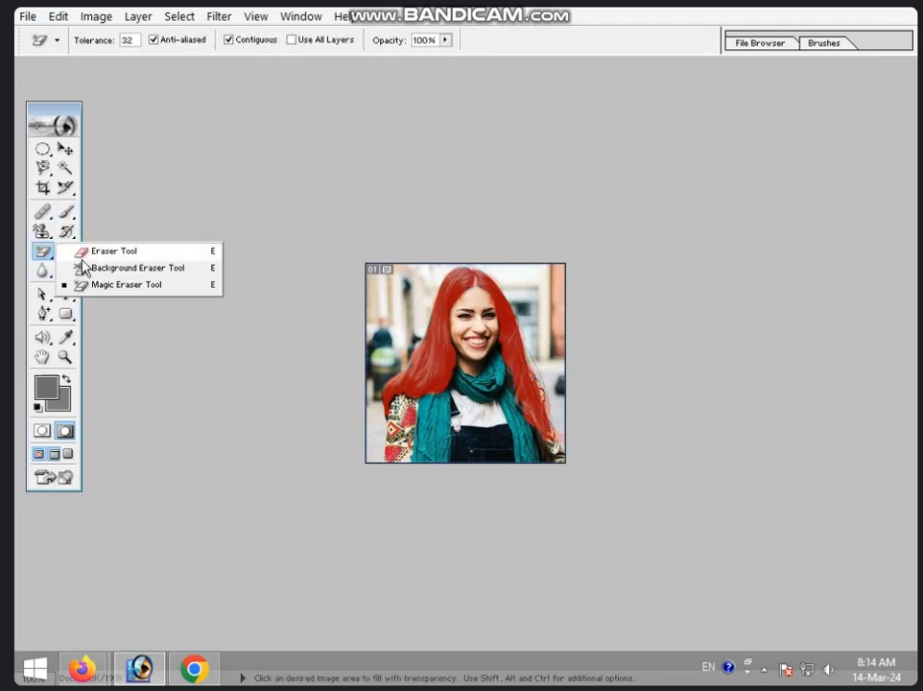
pyautogui.click(96, 250)
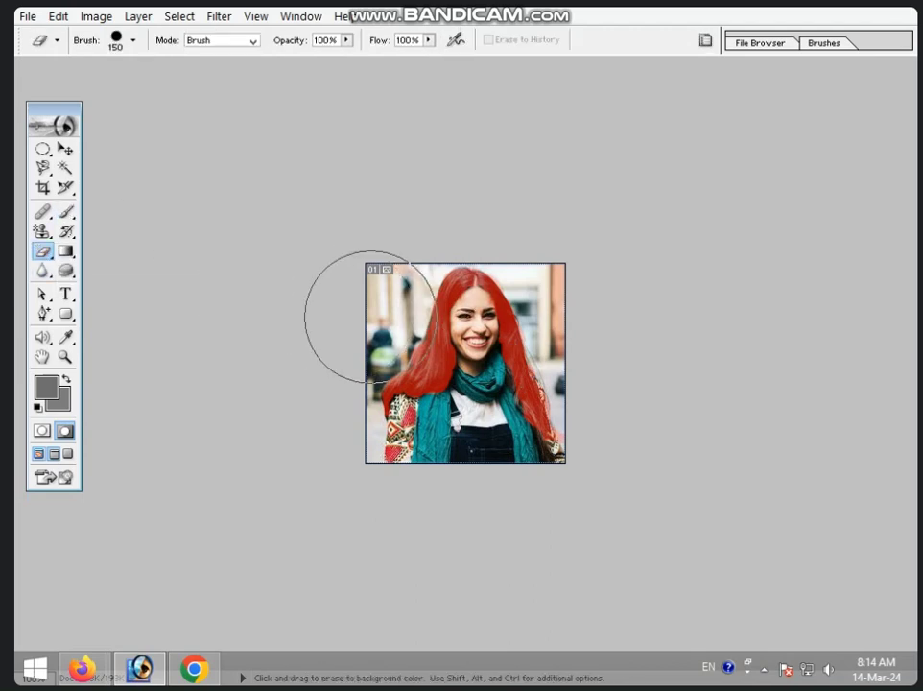
pyautogui.press('[')
pyautogui.press('[')
pyautogui.press('[')
pyautogui.press('[')
pyautogui.press('[')
pyautogui.press('[')
pyautogui.press('[')
pyautogui.press('[')
pyautogui.press('[')
pyautogui.press('[')
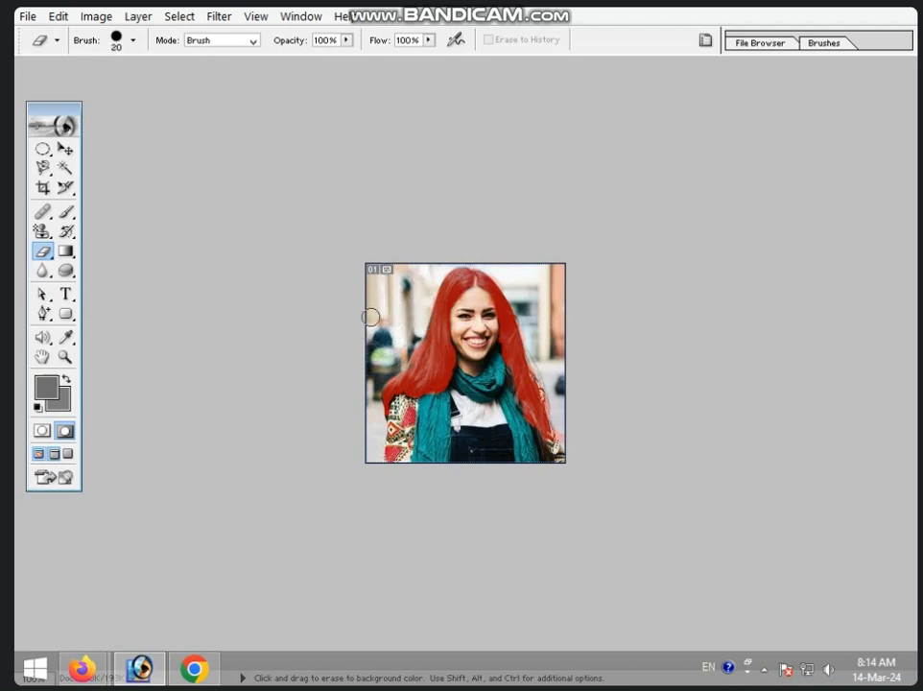
pyautogui.press('[')
pyautogui.press('[')
pyautogui.click(37, 407)
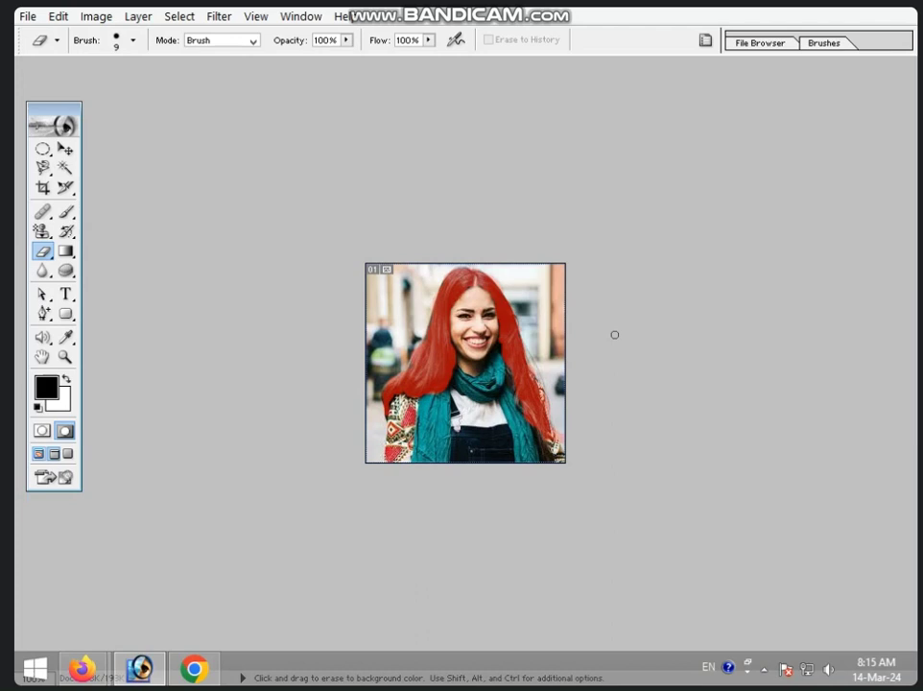
pyautogui.click(65, 148)
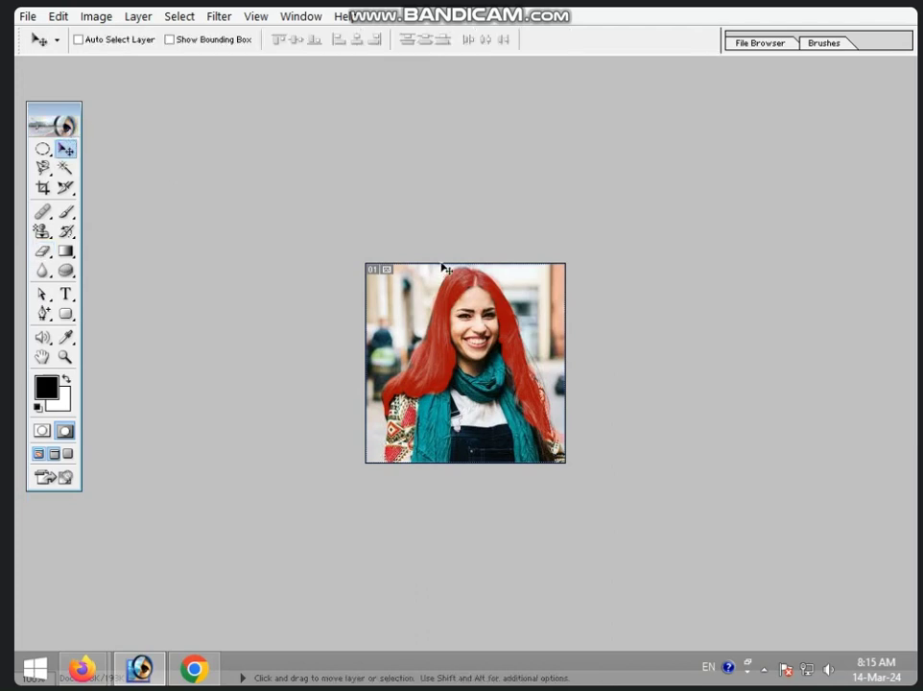
# Exit Quick Mask, invert the selection so only the hair is selected, and open Hue/Saturation.
pyautogui.press('shift')
pyautogui.press('q')
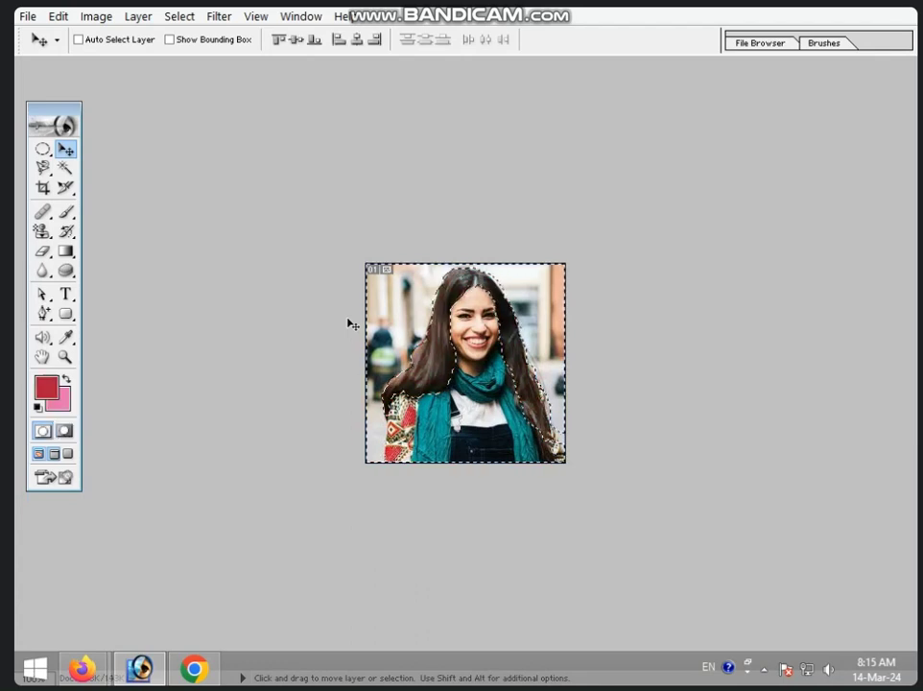
pyautogui.hotkey('ctrl', 'shift', 'i')
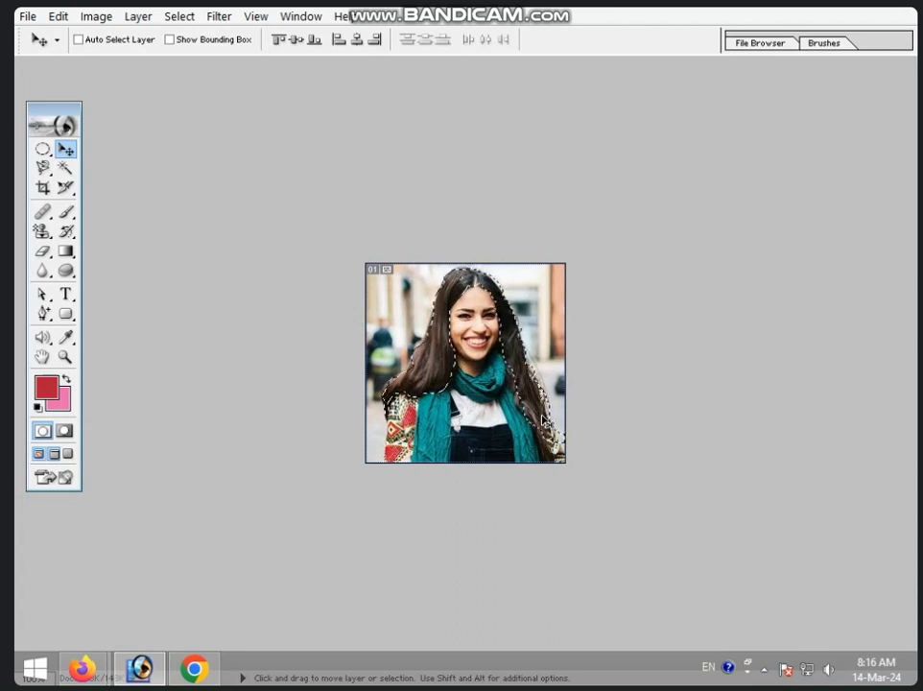
pyautogui.hotkey('ctrl', 'u')
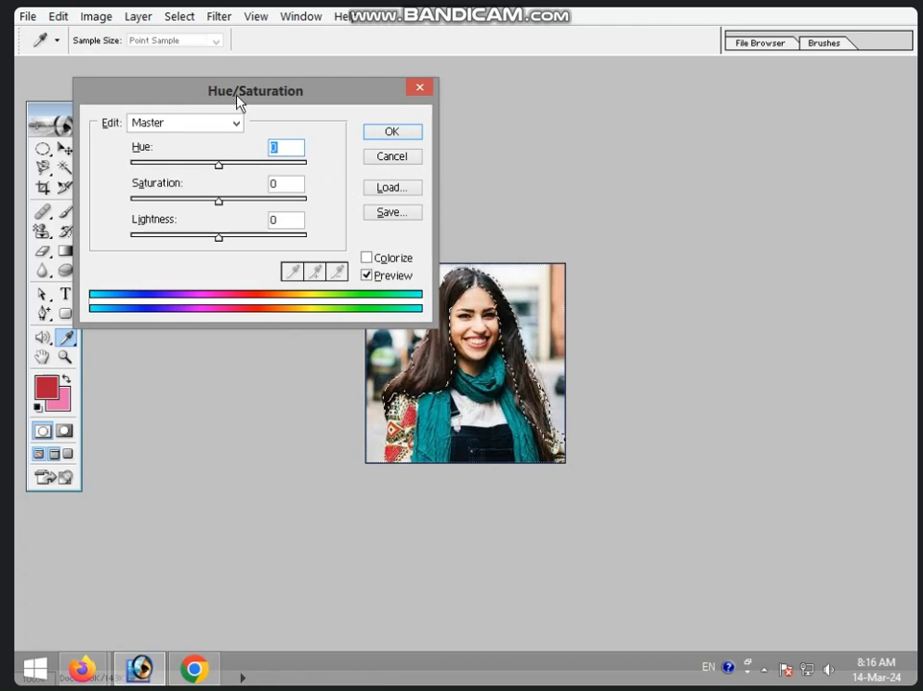
# Try adjusting the Cyans range to Hue +32 and Saturation +57.
pyautogui.moveTo(237, 96); pyautogui.dragTo(229, 96)
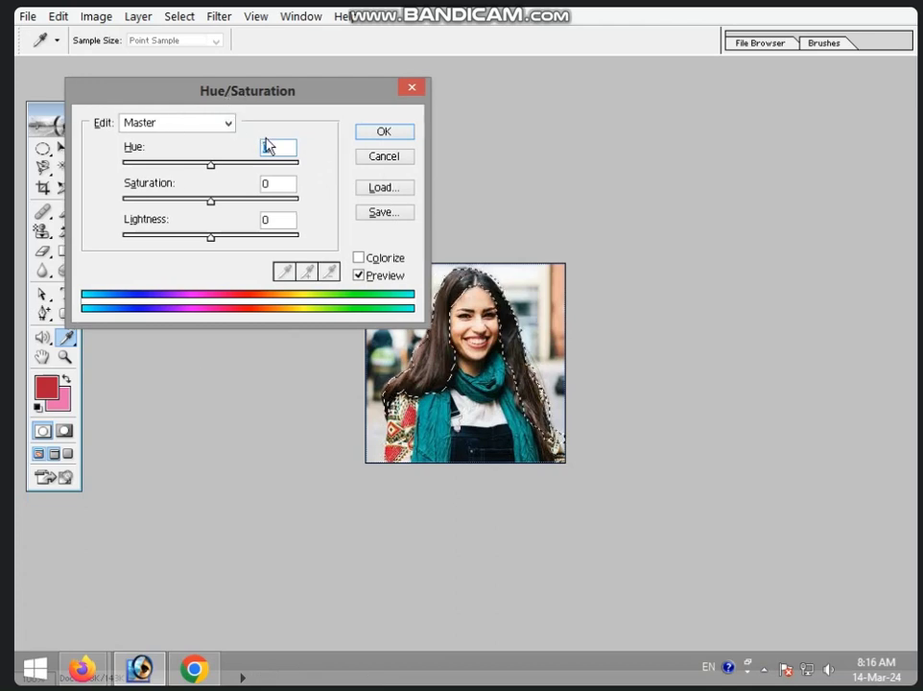
pyautogui.click(171, 131)
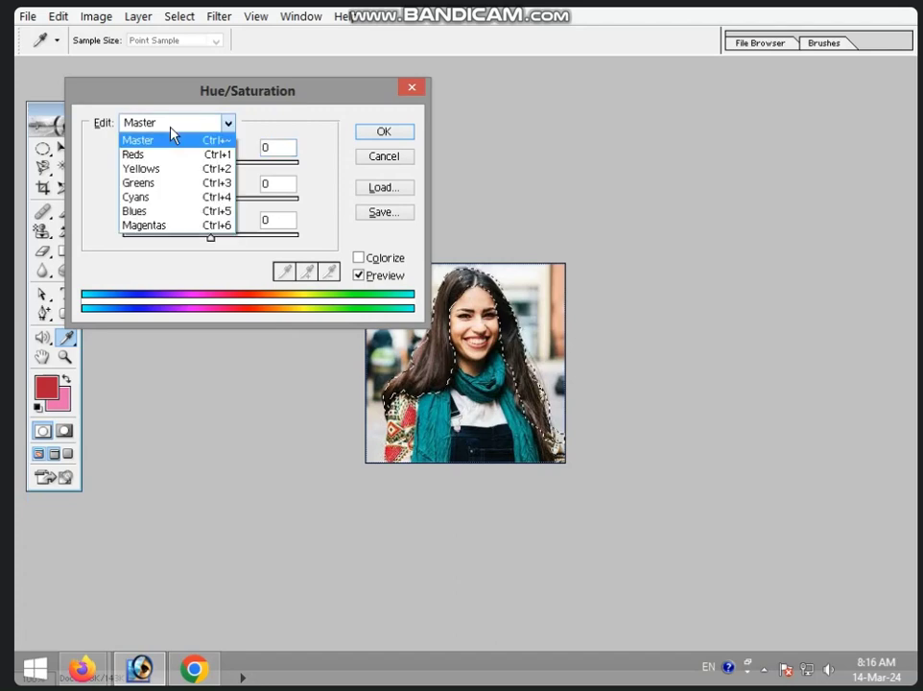
pyautogui.click(184, 198)
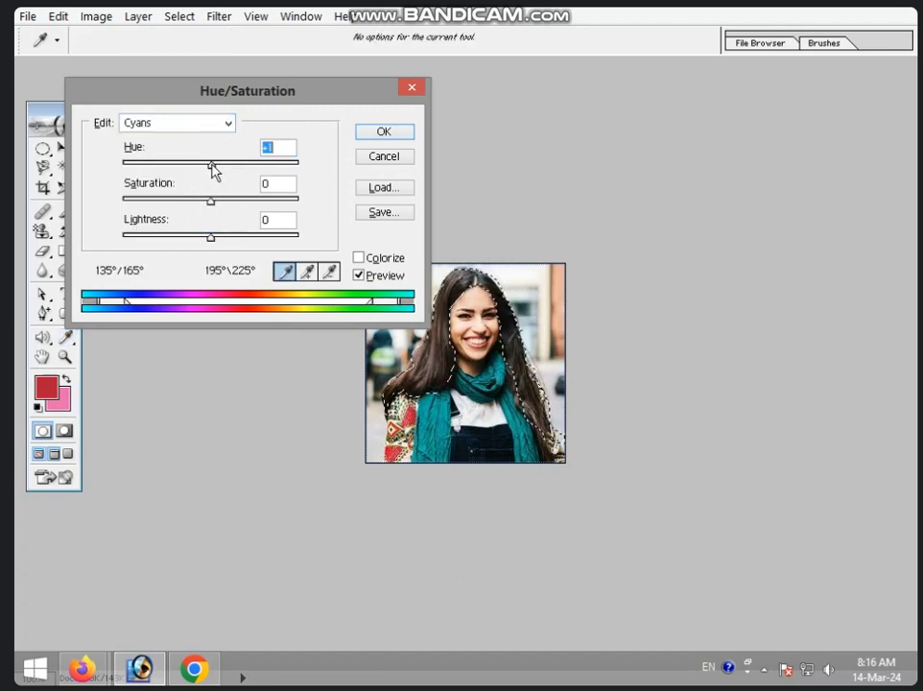
pyautogui.moveTo(211, 170); pyautogui.dragTo(240, 173)
pyautogui.moveTo(125, 301); pyautogui.dragTo(216, 301)
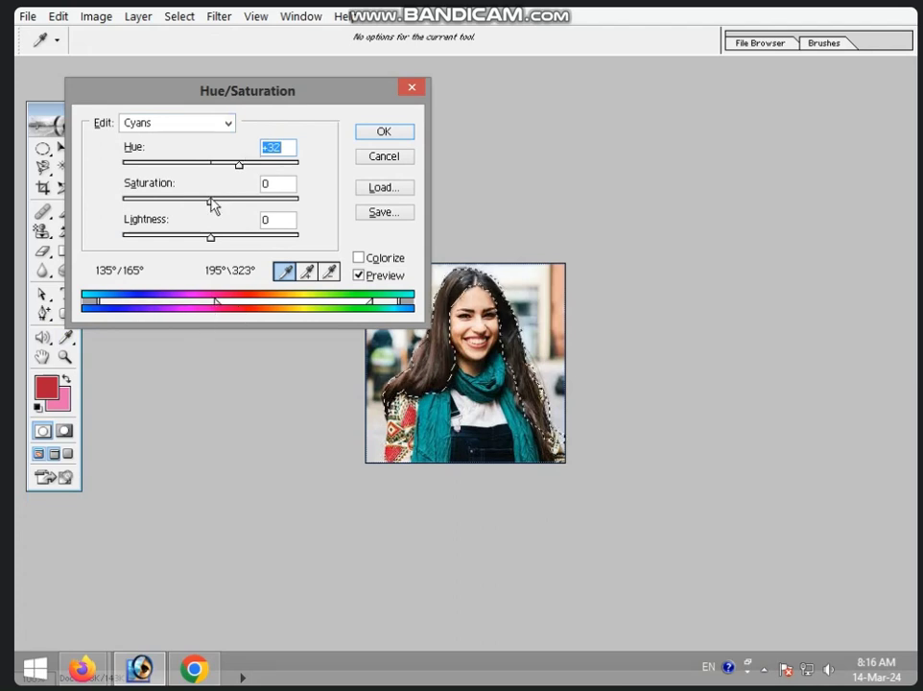
pyautogui.moveTo(210, 200); pyautogui.dragTo(261, 202)
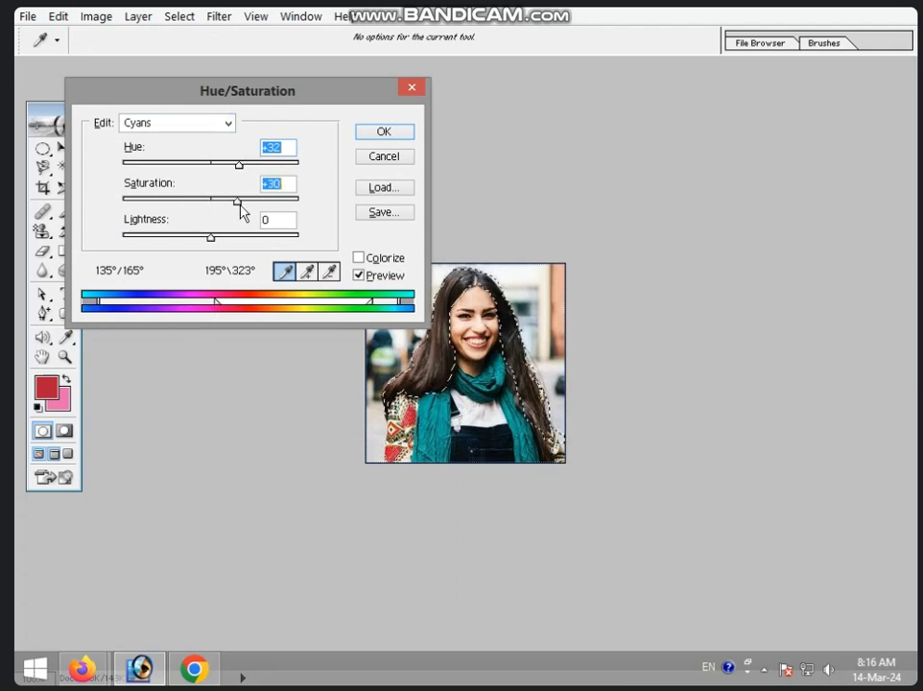
# Colorize the hair pink with Hue 337, Saturation 59, Lightness +44 and apply it.
pyautogui.click(358, 257)
pyautogui.moveTo(211, 235); pyautogui.dragTo(251, 241)
pyautogui.moveTo(167, 201); pyautogui.dragTo(225, 202)
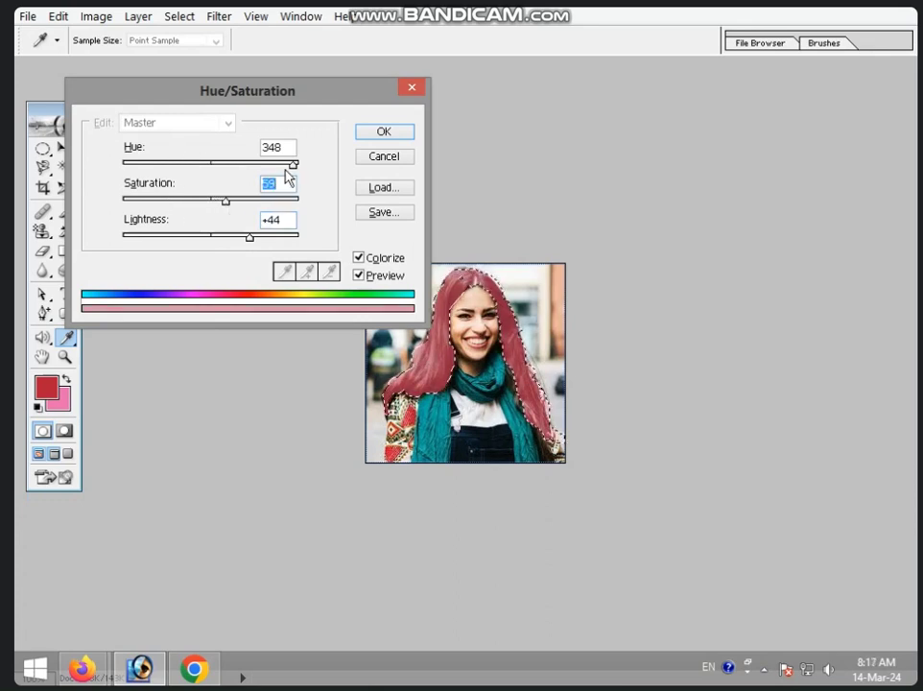
pyautogui.moveTo(294, 165)
pyautogui.mouseDown()
pyautogui.moveTo(267, 169)
pyautogui.moveTo(286, 168)
pyautogui.mouseUp()
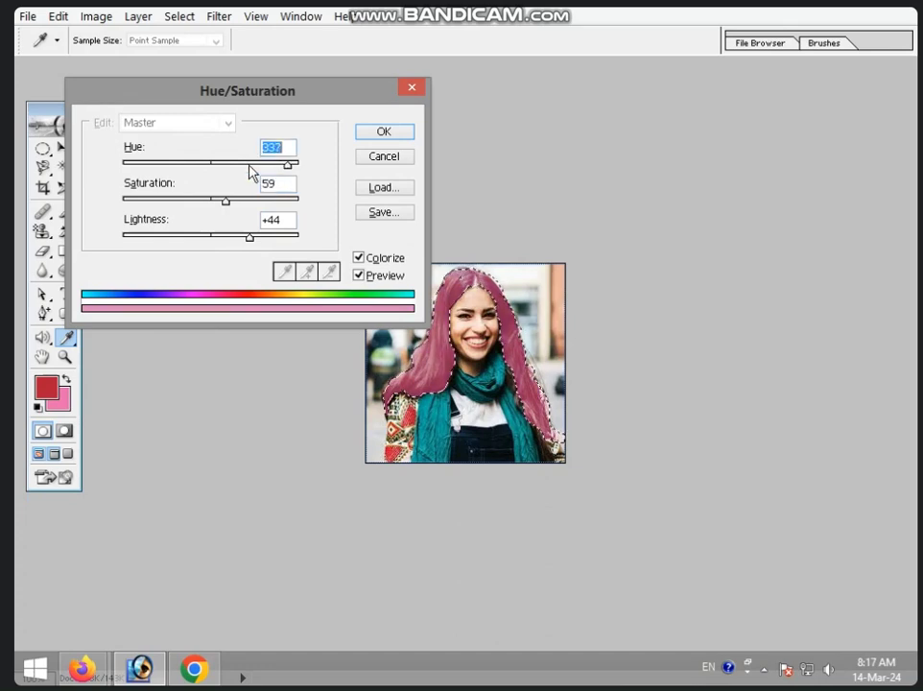
pyautogui.click(380, 133)
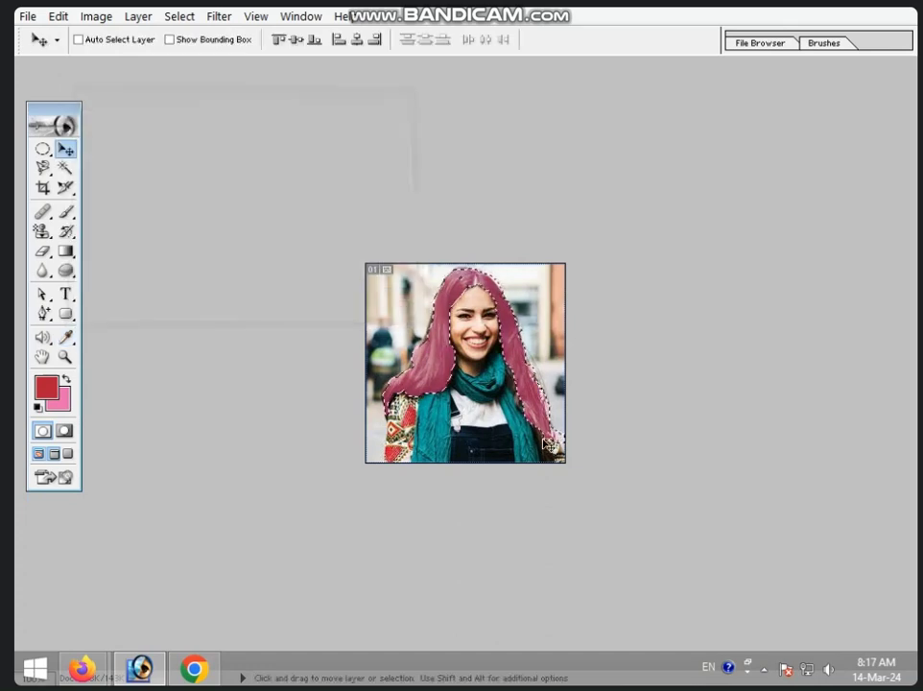
# Deselect the pink hair and return Photoshop to Standard Screen Mode.
pyautogui.hotkey('ctrl', 'd')
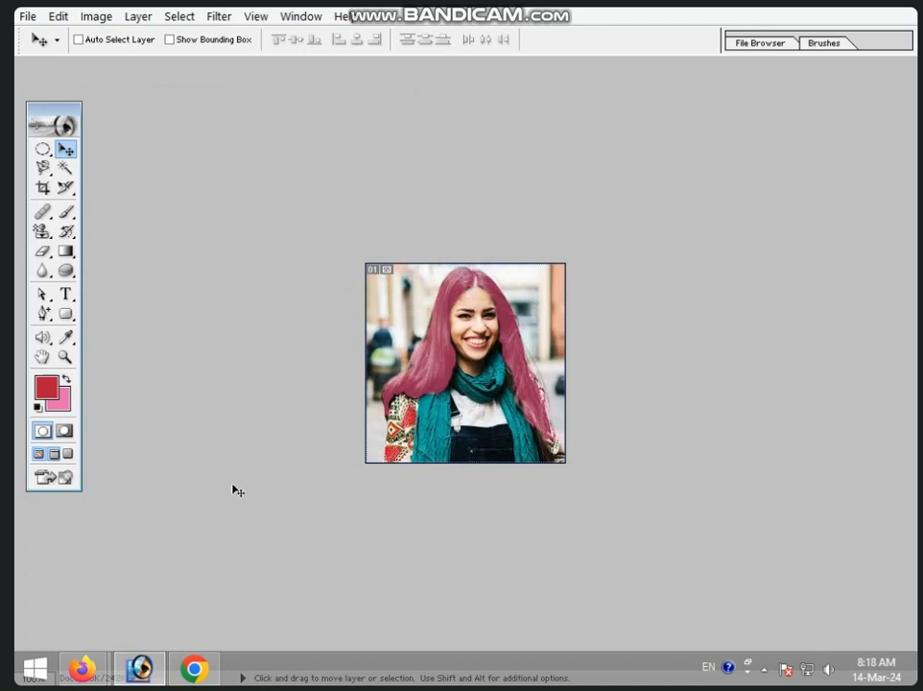
pyautogui.click(40, 454)
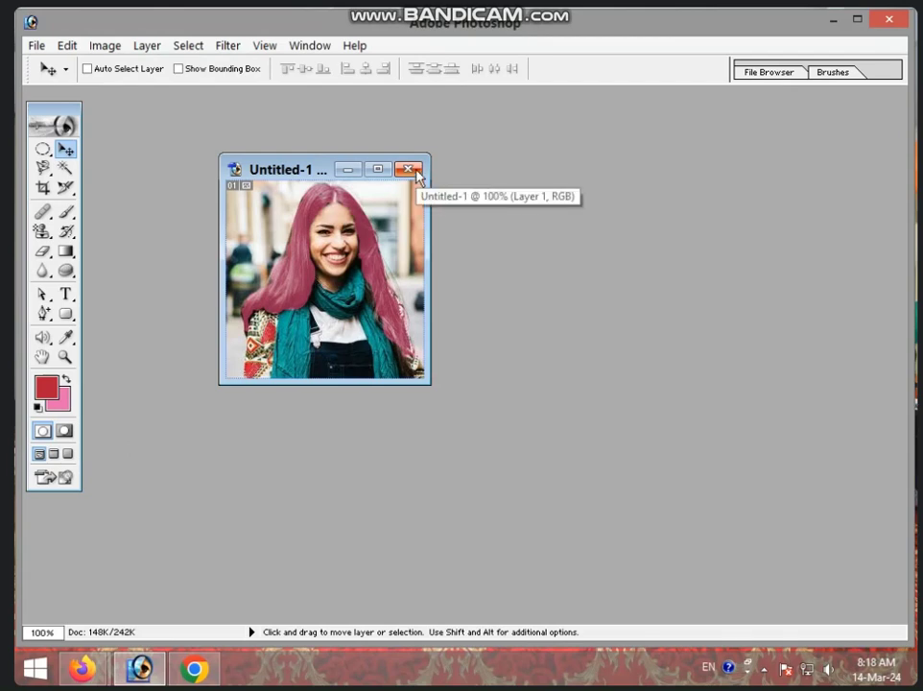
# Cycle the Untitled-1 window through maximize, restore and minimize, ending restored at normal size.
pyautogui.click(380, 173)
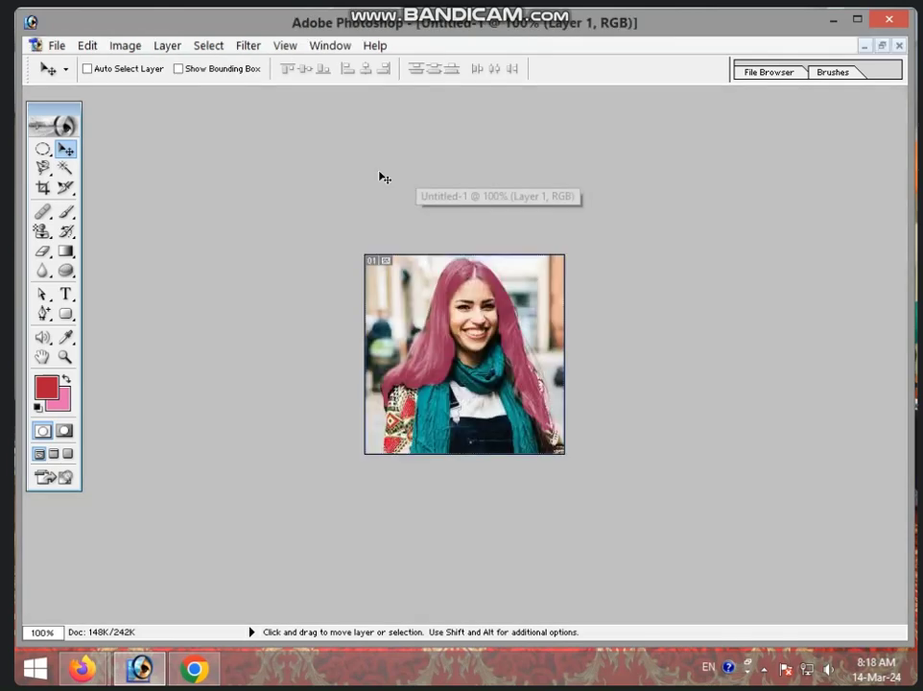
pyautogui.click(54, 453)
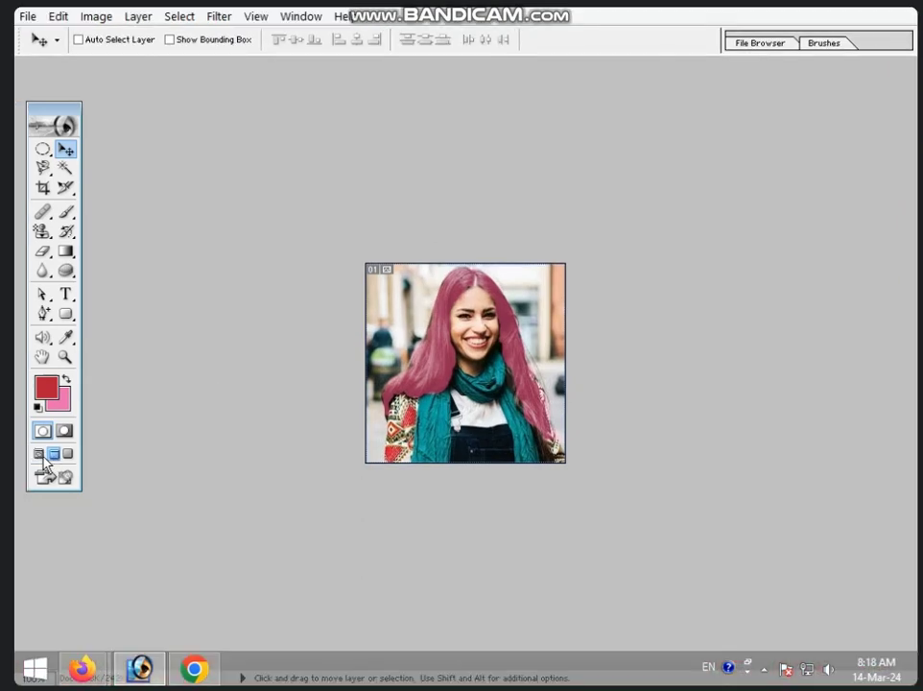
pyautogui.click(346, 169)
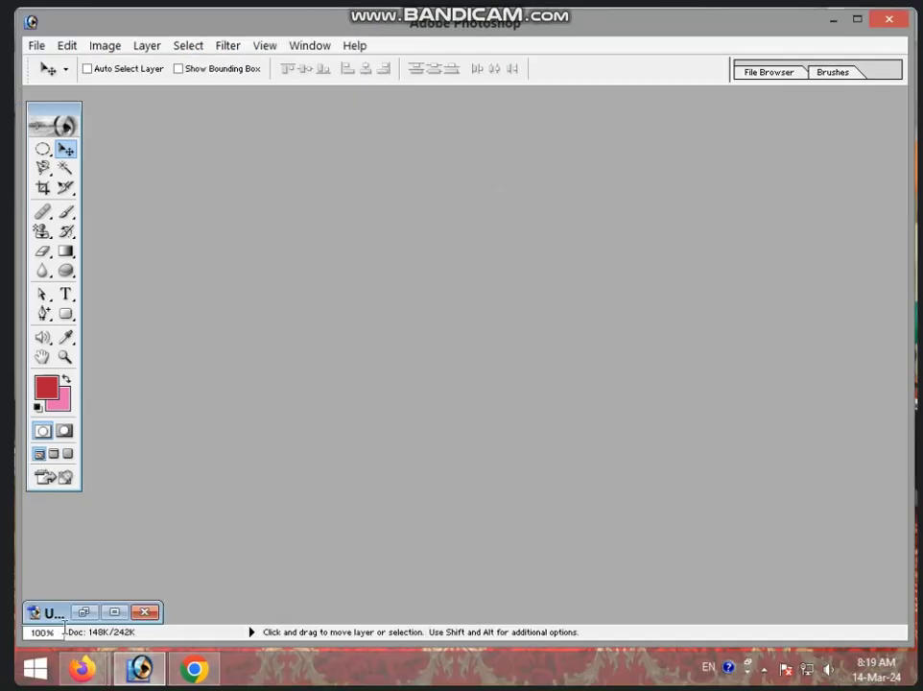
pyautogui.click(82, 611)
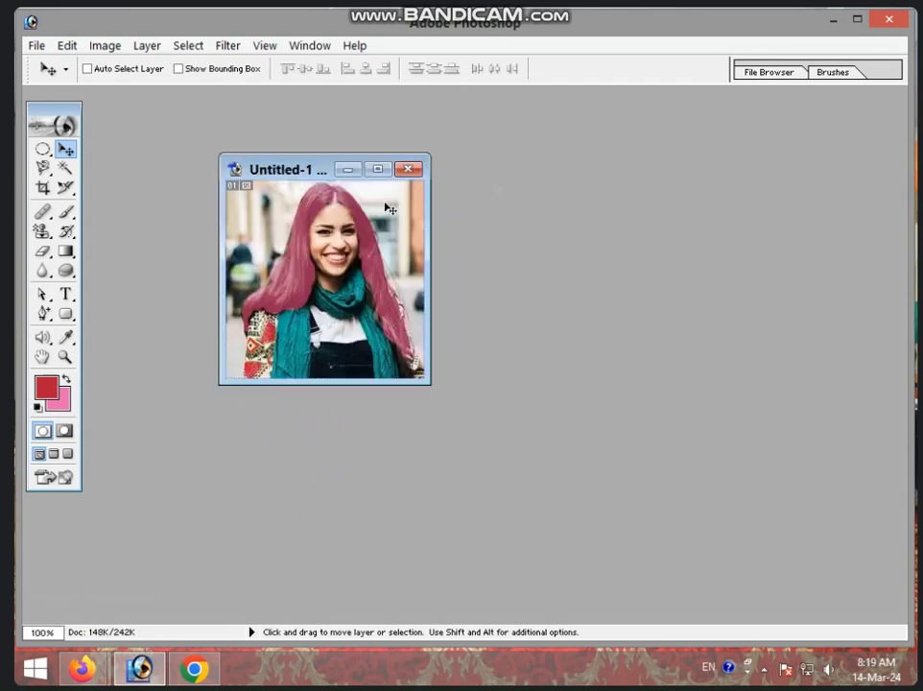
# Close Untitled-1 without saving the pink-hair changes.
pyautogui.click(415, 173)
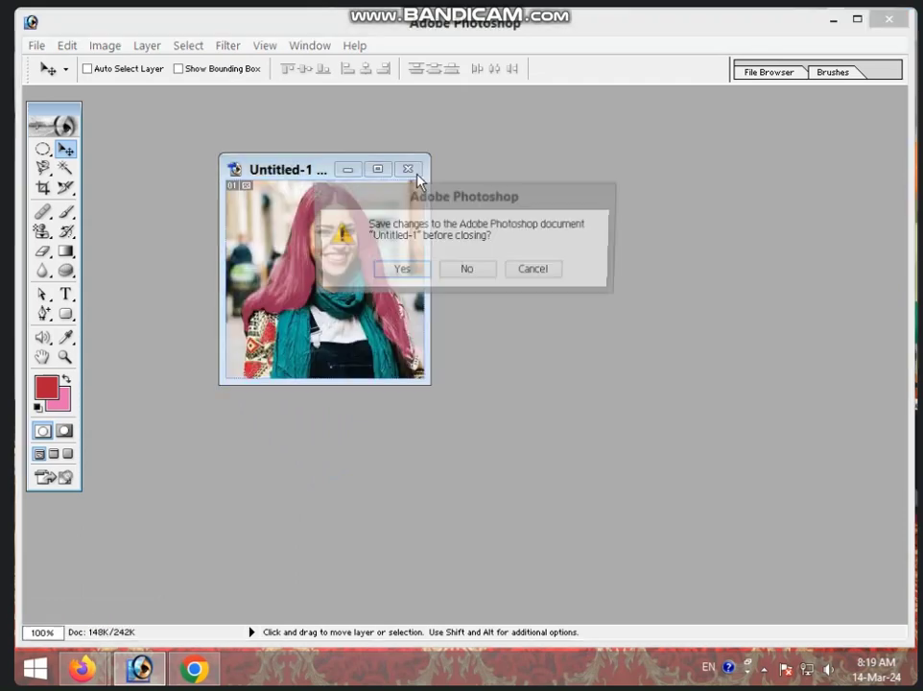
pyautogui.click(467, 271)
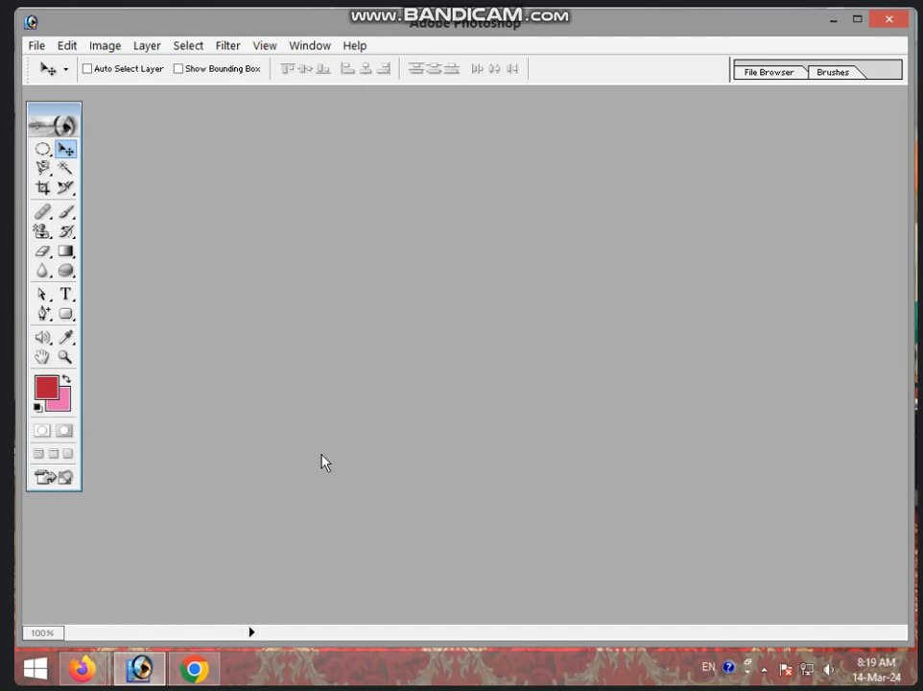
# In Chrome, replace the hair query with a Google Images search for 'pass port size photo'.
pyautogui.click(193, 667)
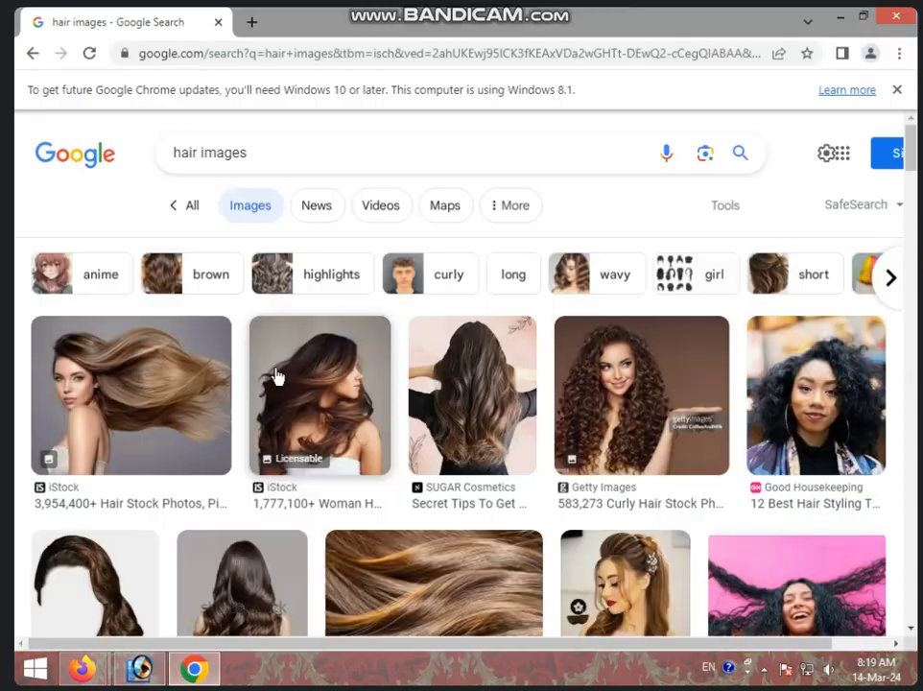
pyautogui.click(576, 158)
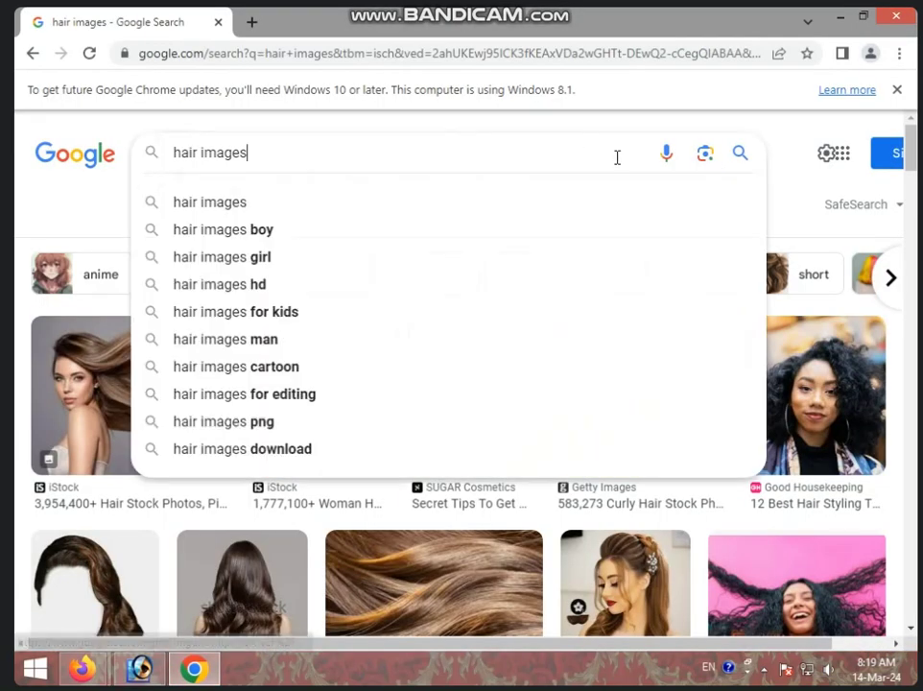
pyautogui.press('BackSpace')
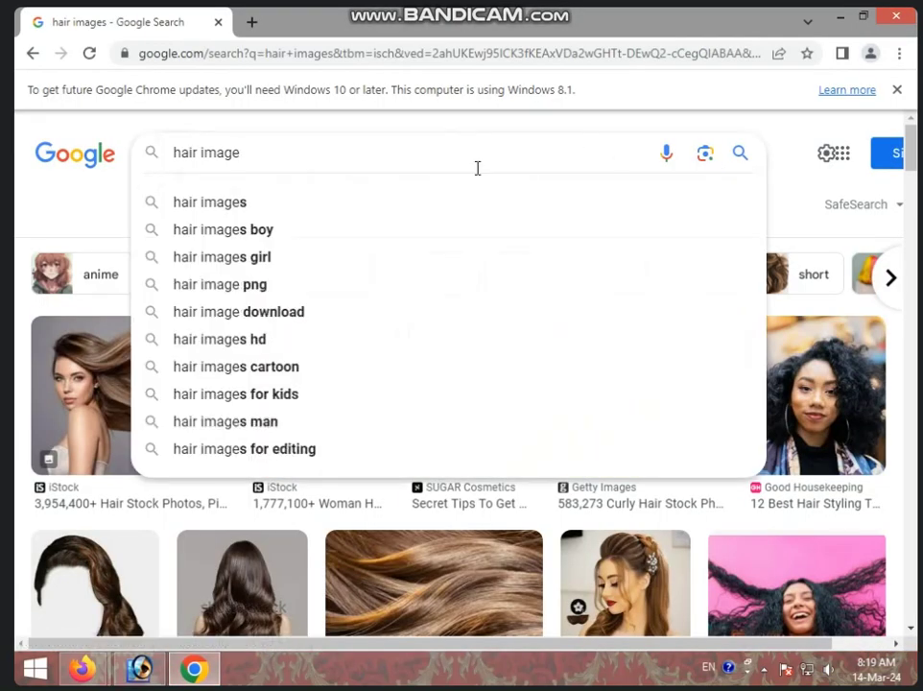
pyautogui.press('BackSpace')
pyautogui.press('BackSpace')
pyautogui.press('BackSpace')
pyautogui.write('pa')
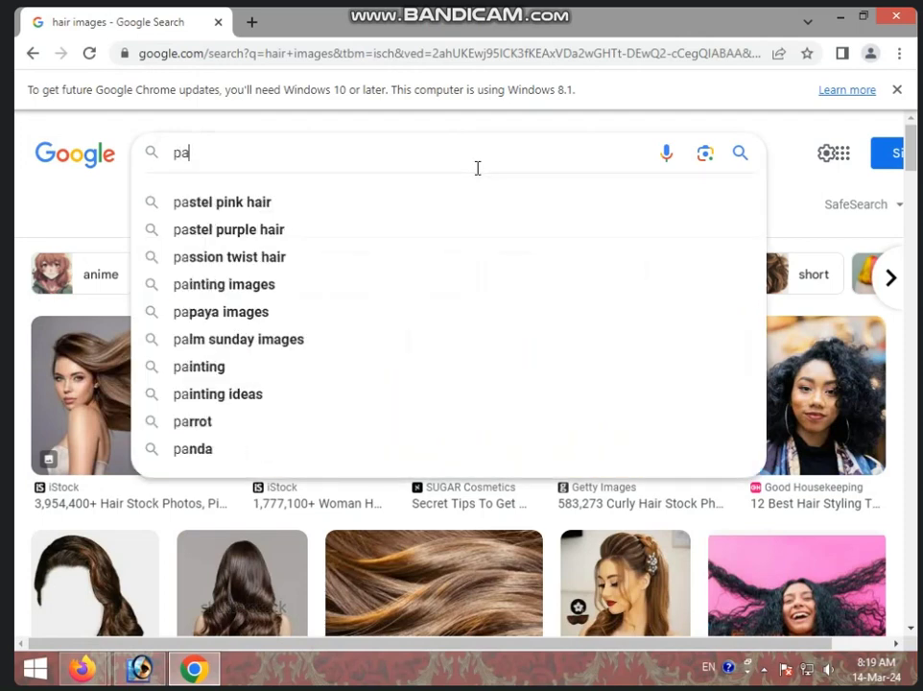
pyautogui.write('ss p')
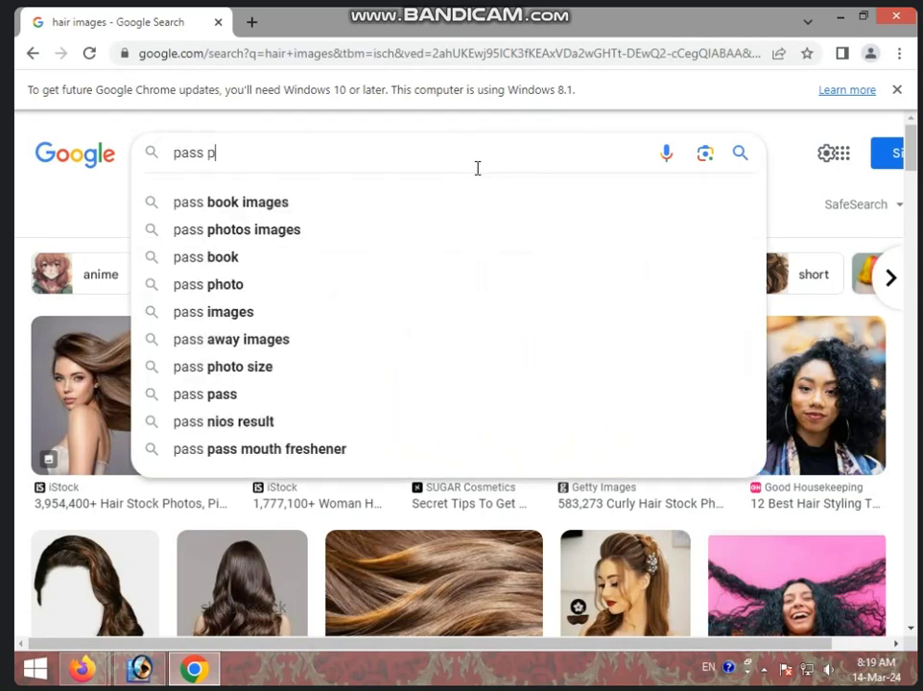
pyautogui.write('ort z')
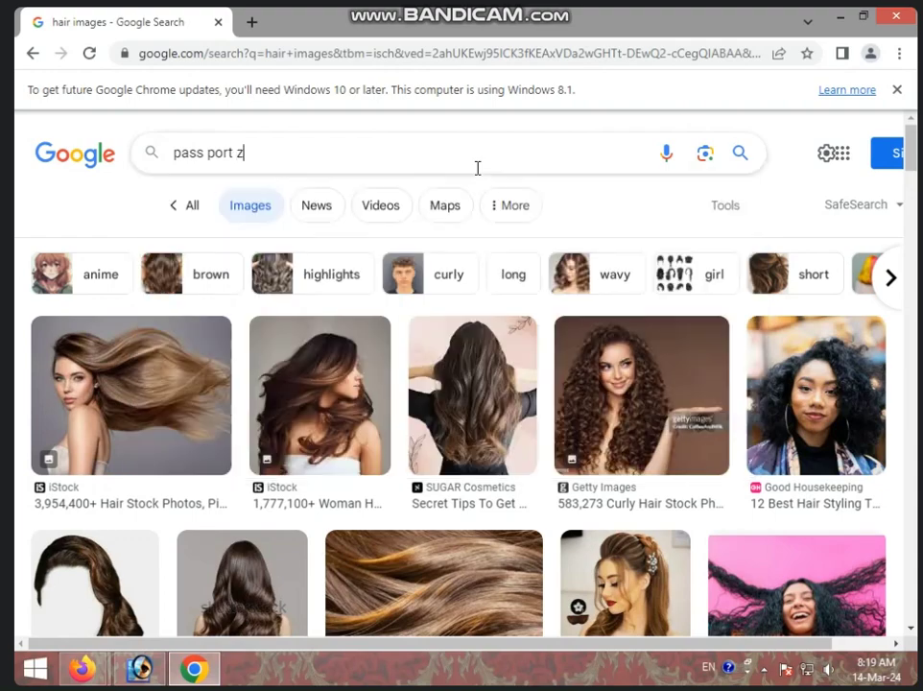
pyautogui.press('BackSpace')
pyautogui.write('si')
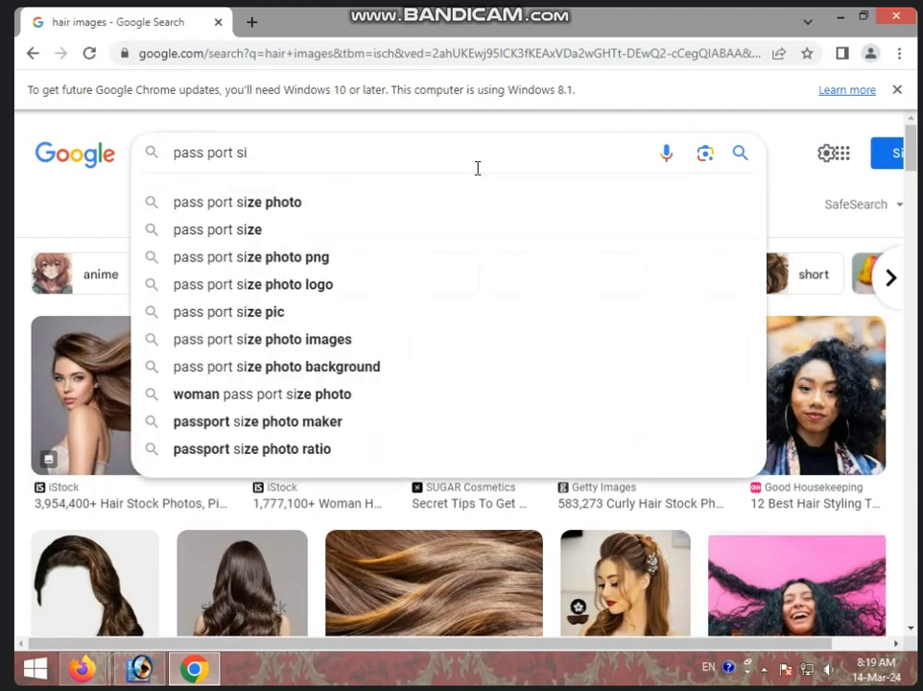
pyautogui.press('Down')
pyautogui.press('Return')
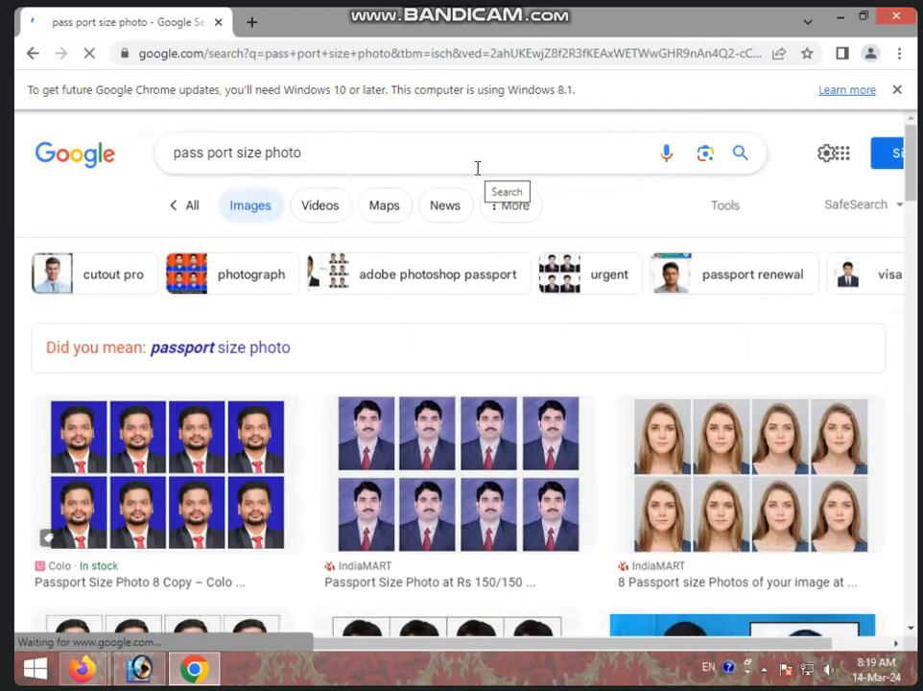
# Scroll through the passport photo results to find the man in the light blue suit.
pyautogui.scroll(-1, 731, 423)
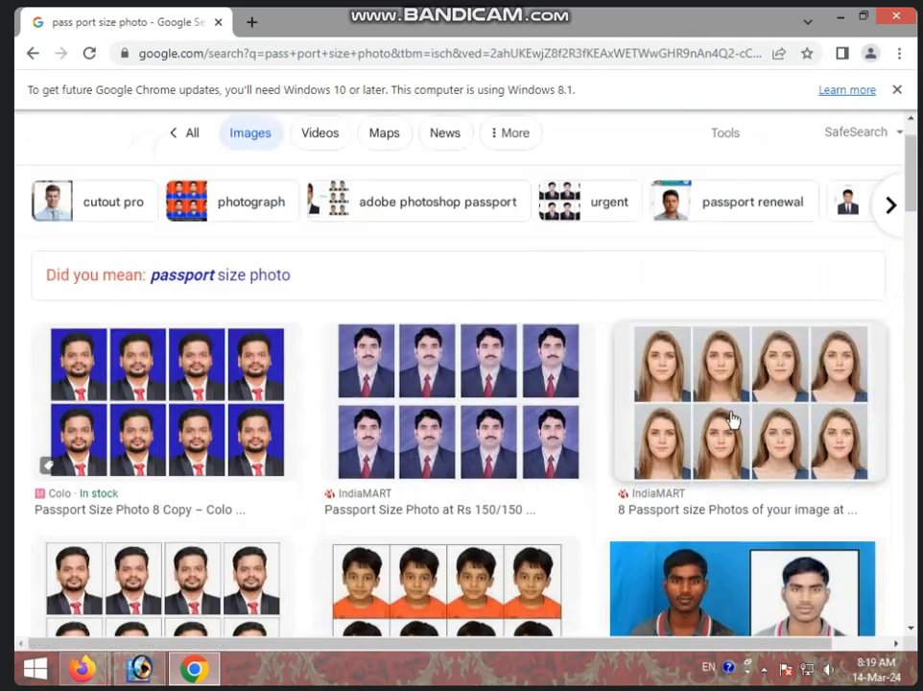
pyautogui.scroll(-3, 724, 419)
pyautogui.scroll(-2, 726, 417)
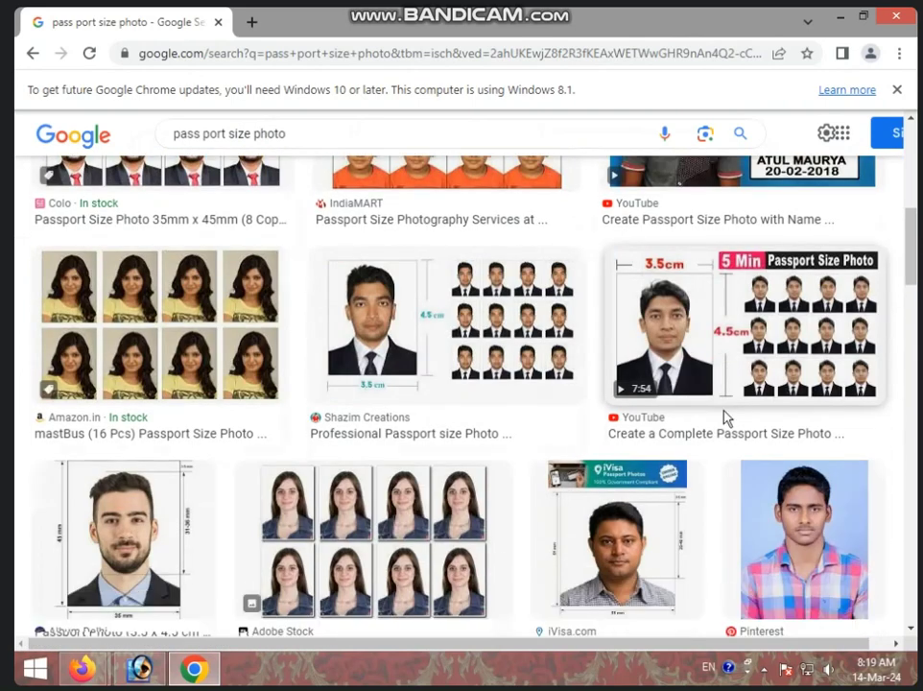
pyautogui.scroll(-2, 727, 417)
pyautogui.scroll(-3, 726, 418)
pyautogui.scroll(-3, 727, 417)
pyautogui.scroll(-2, 726, 418)
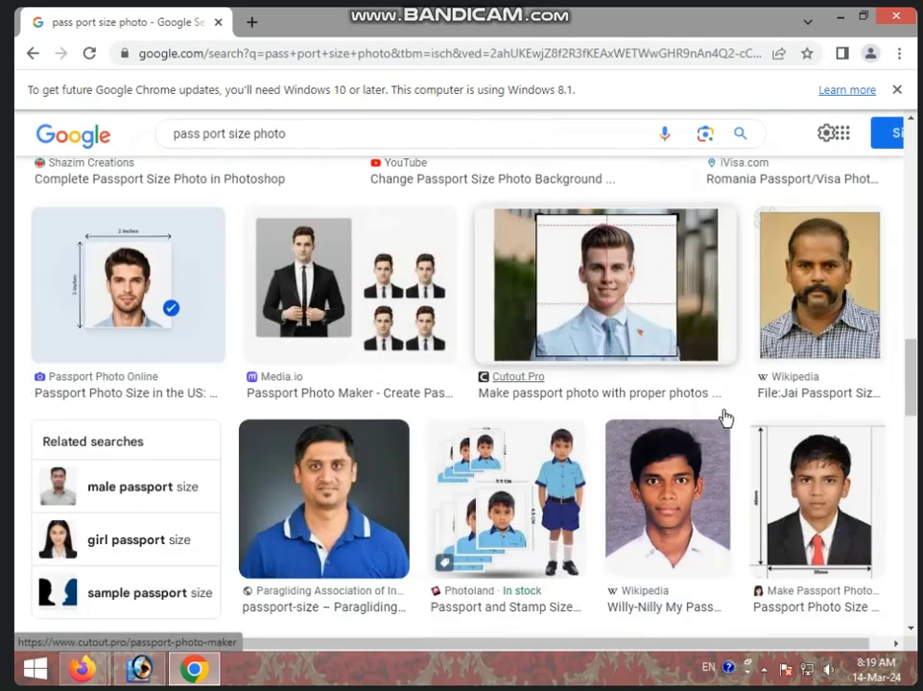
pyautogui.scroll(-2, 726, 417)
pyautogui.scroll(-1, 727, 417)
pyautogui.scroll(-2, 726, 417)
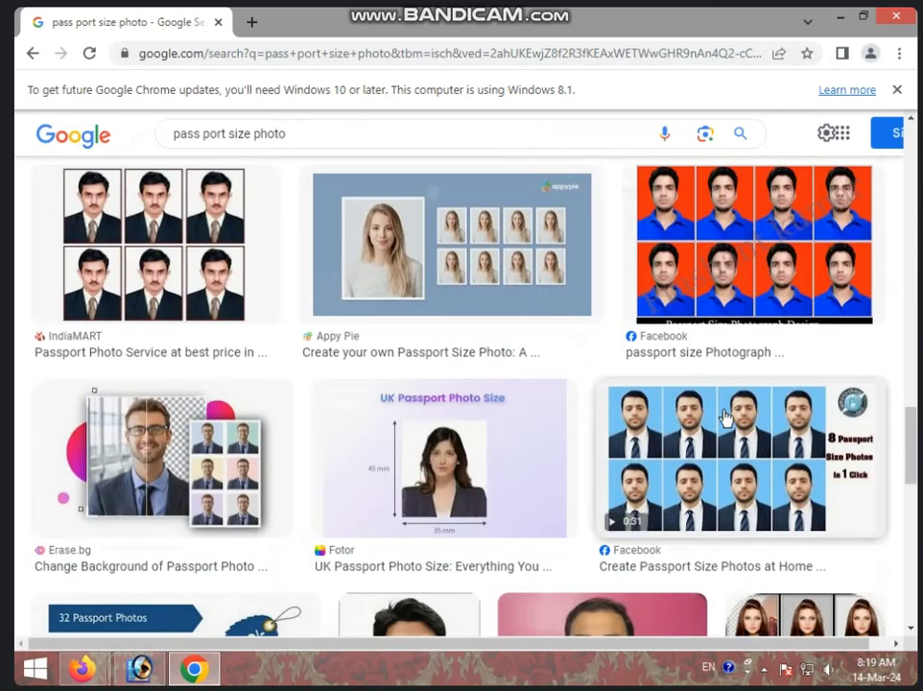
pyautogui.scroll(-1, 726, 418)
pyautogui.scroll(-2, 726, 418)
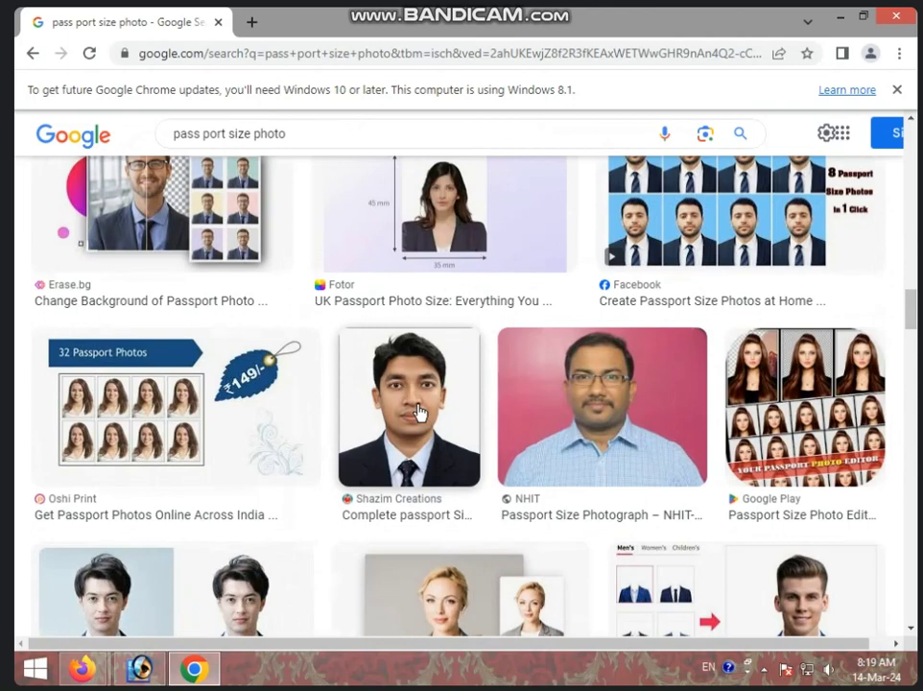
pyautogui.scroll(-1, 418, 413)
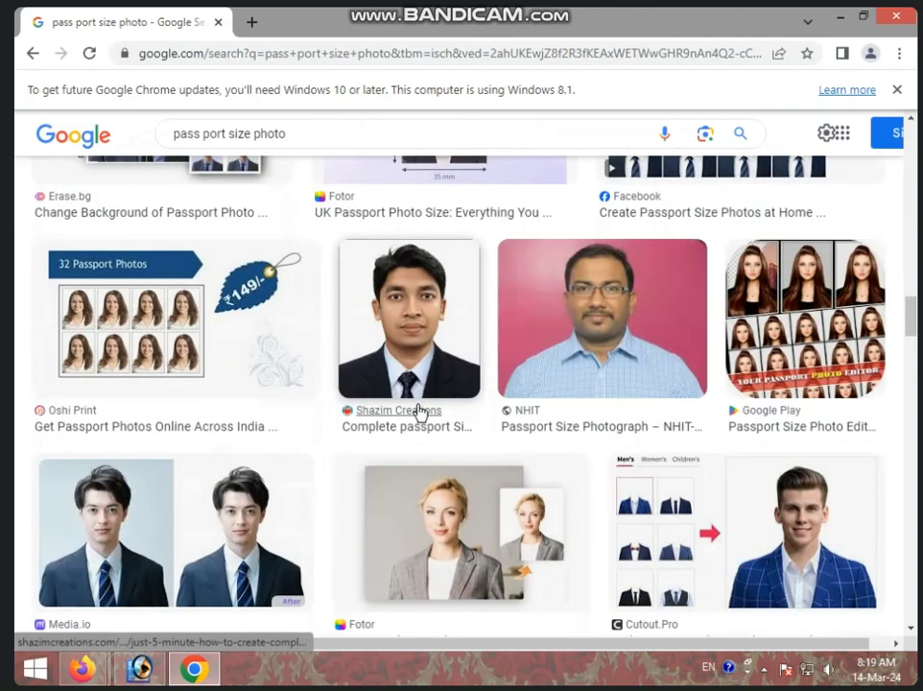
pyautogui.scroll(-2, 418, 413)
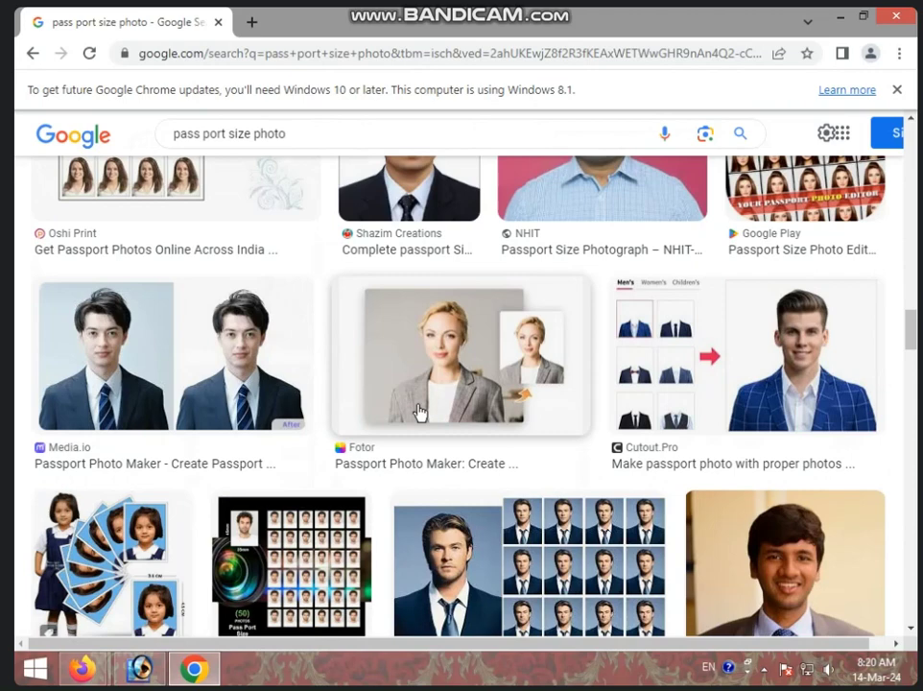
pyautogui.scroll(-1, 419, 412)
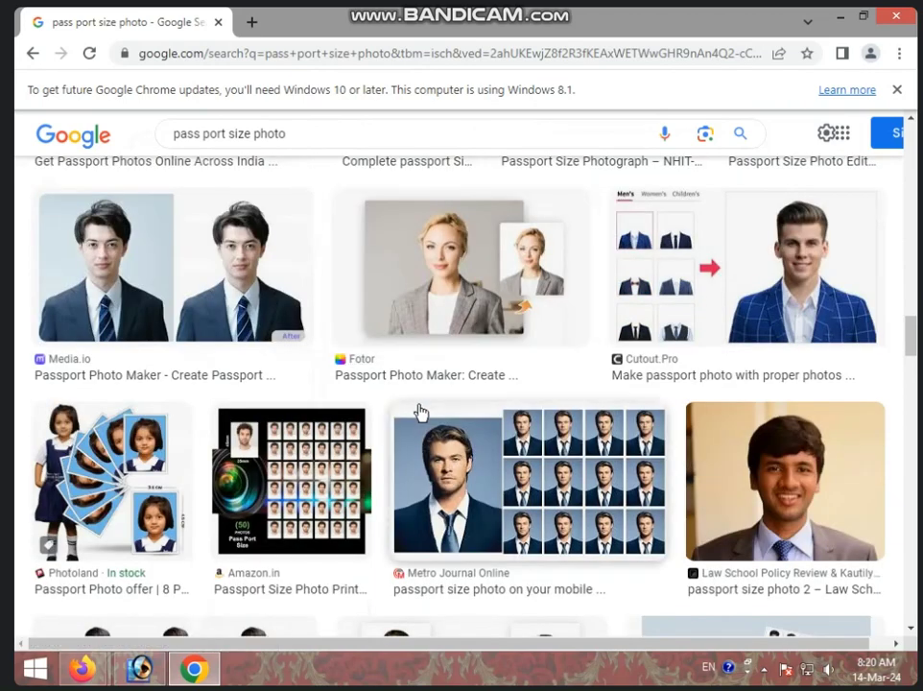
pyautogui.scroll(6, 418, 412)
pyautogui.scroll(-2, 449, 540)
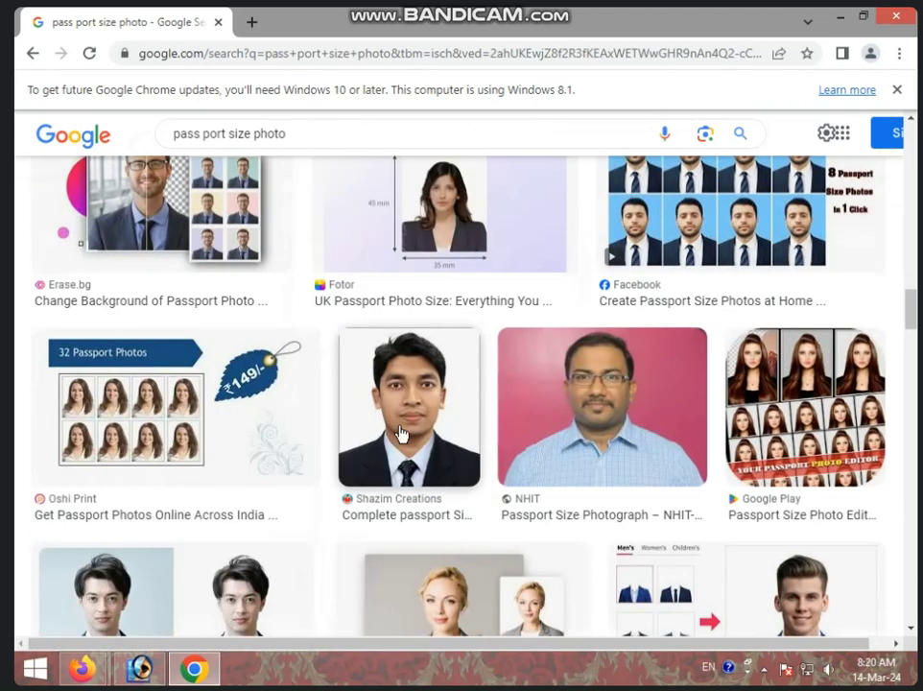
pyautogui.scroll(-2, 484, 420)
pyautogui.scroll(-2, 482, 422)
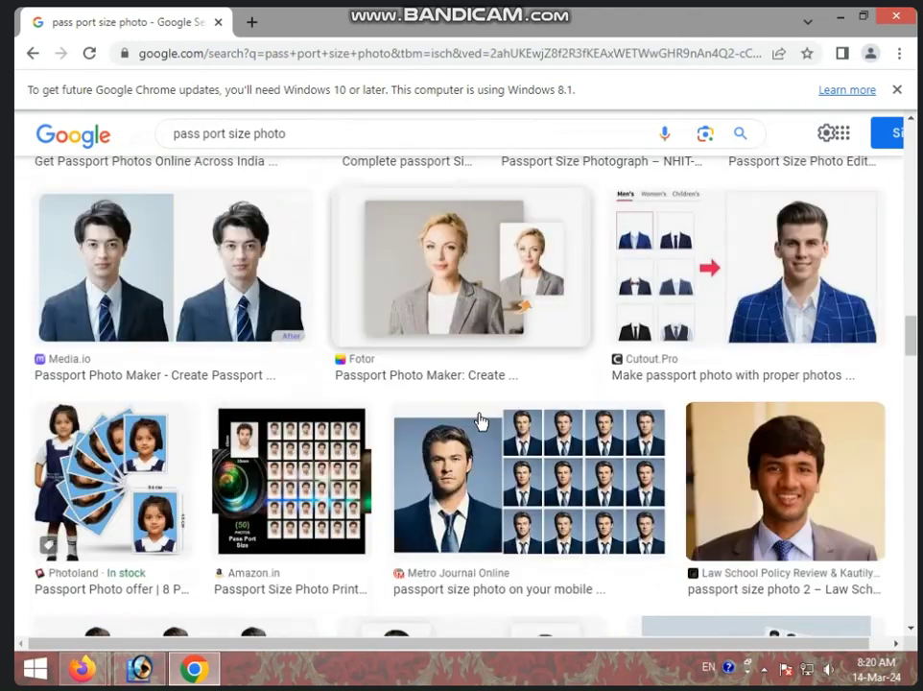
pyautogui.scroll(-2, 482, 424)
pyautogui.scroll(-1, 482, 423)
pyautogui.scroll(-1, 480, 422)
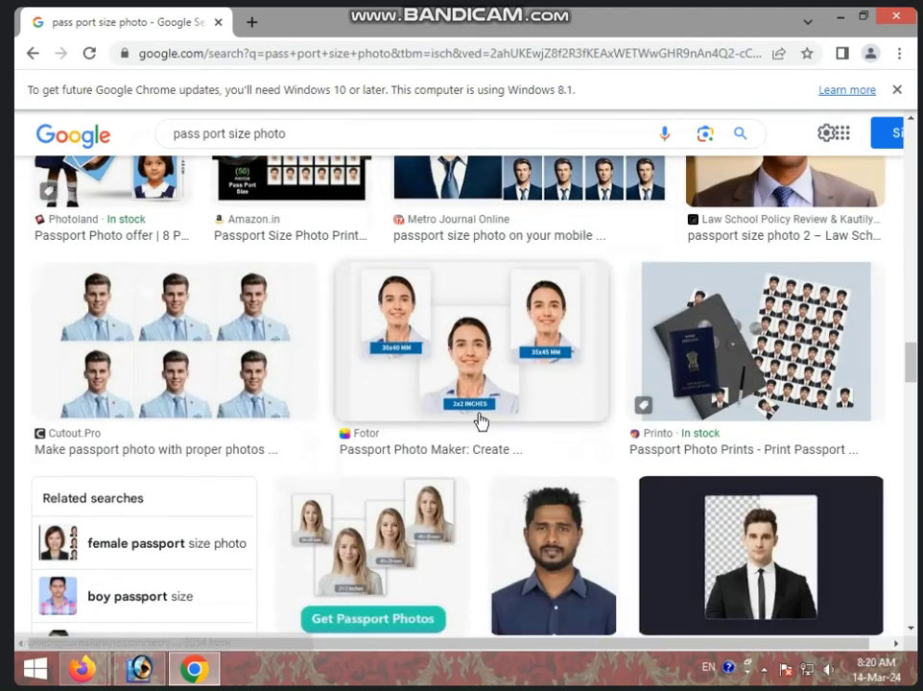
pyautogui.scroll(-2, 482, 422)
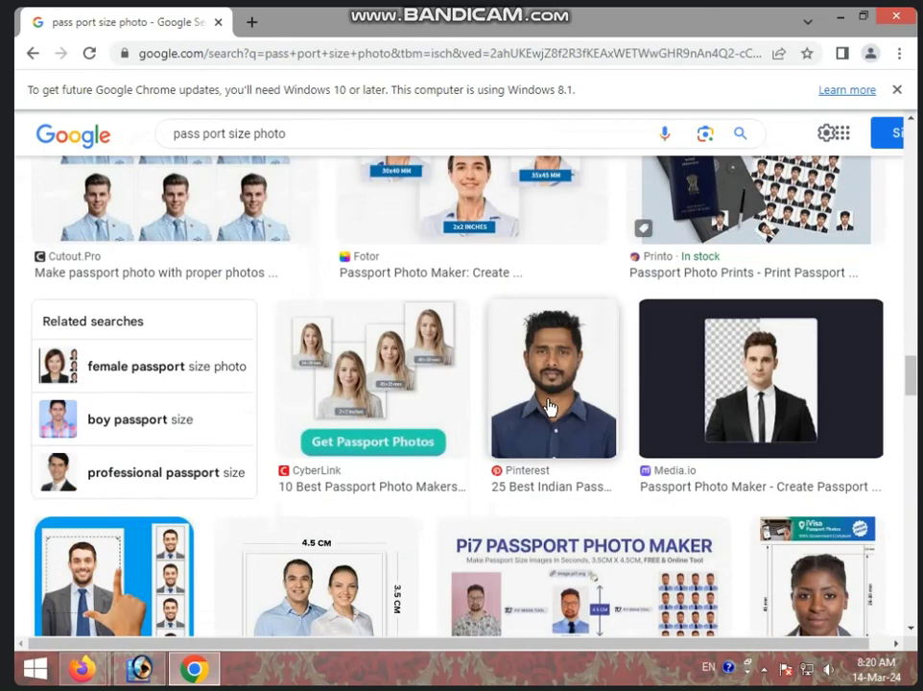
pyautogui.scroll(-2, 550, 407)
pyautogui.scroll(1, 545, 407)
pyautogui.scroll(3, 542, 407)
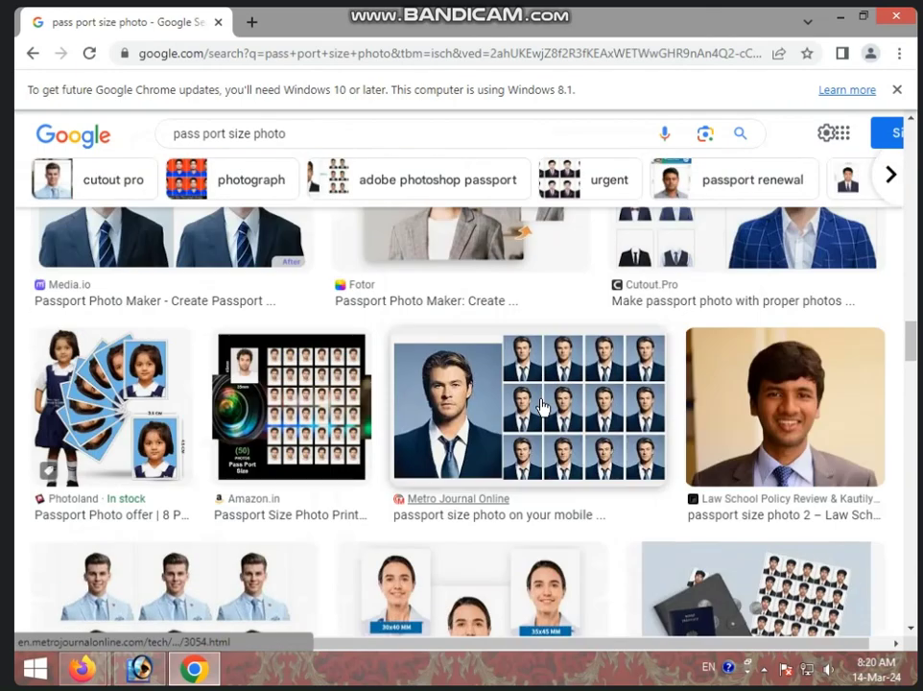
pyautogui.scroll(3, 542, 407)
pyautogui.scroll(-4, 542, 406)
pyautogui.scroll(-4, 542, 407)
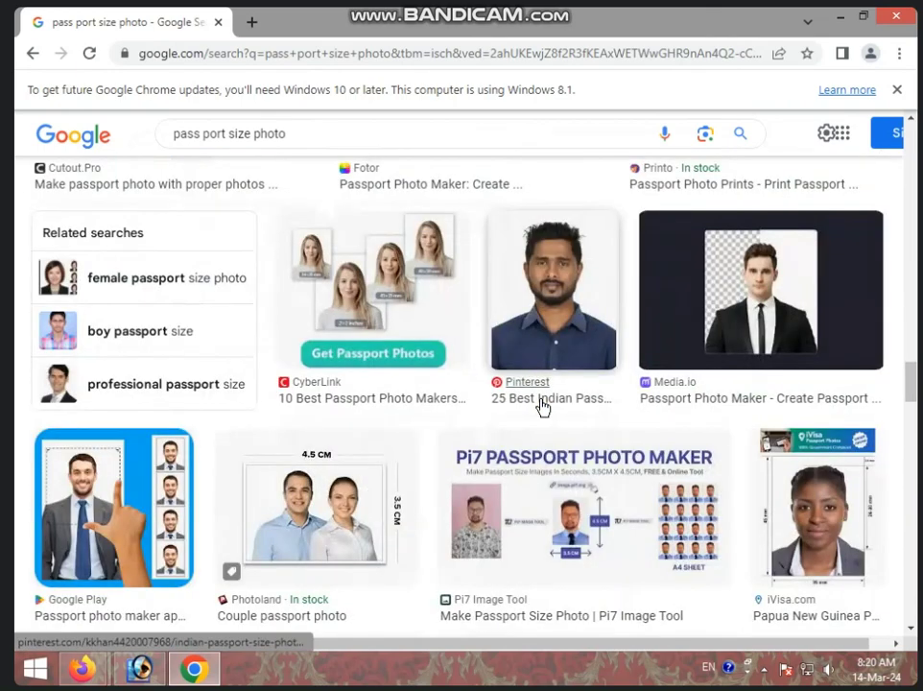
pyautogui.scroll(-2, 542, 407)
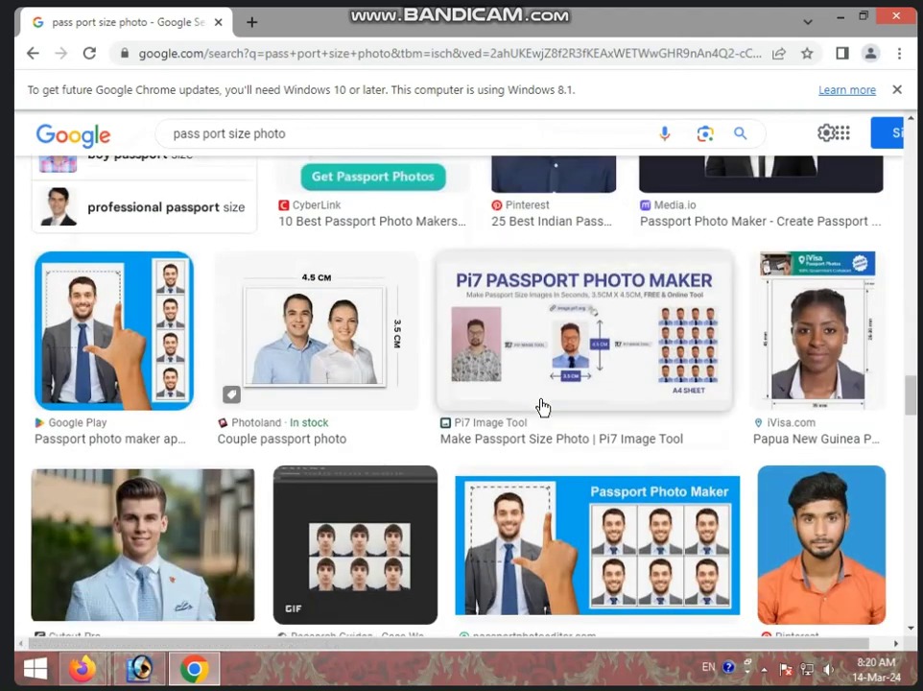
pyautogui.scroll(-1, 542, 407)
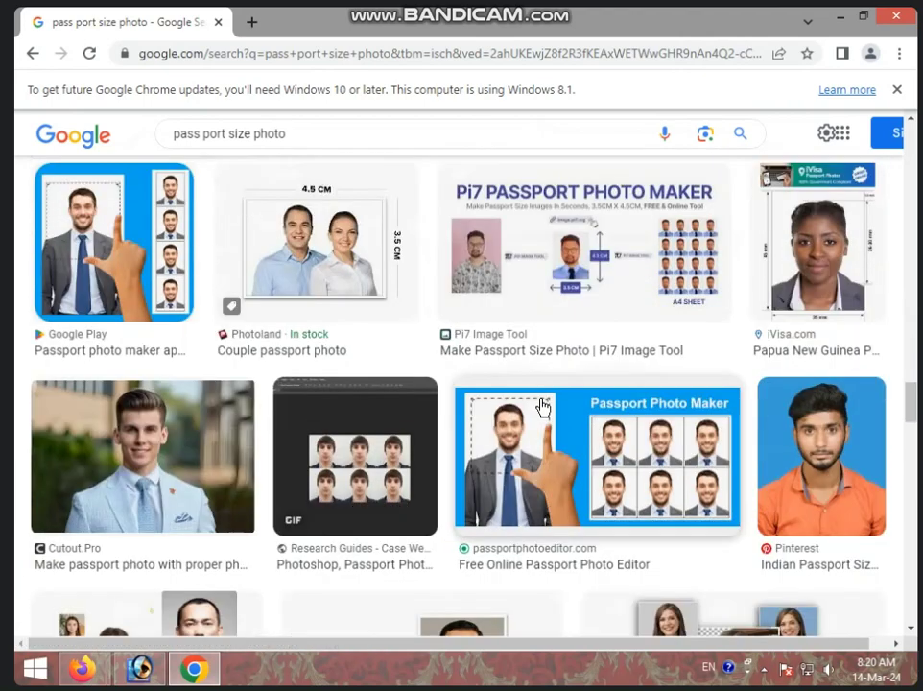
# Copy the Cutout.Pro photo of the smiling man and bring Photoshop to the front.
pyautogui.rightClick(161, 469)
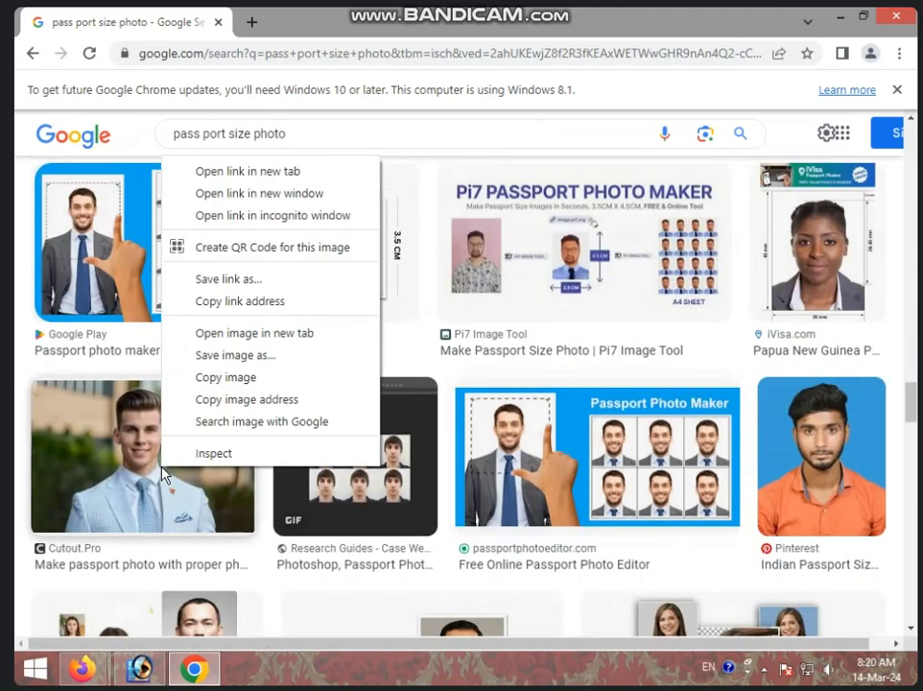
pyautogui.click(202, 399)
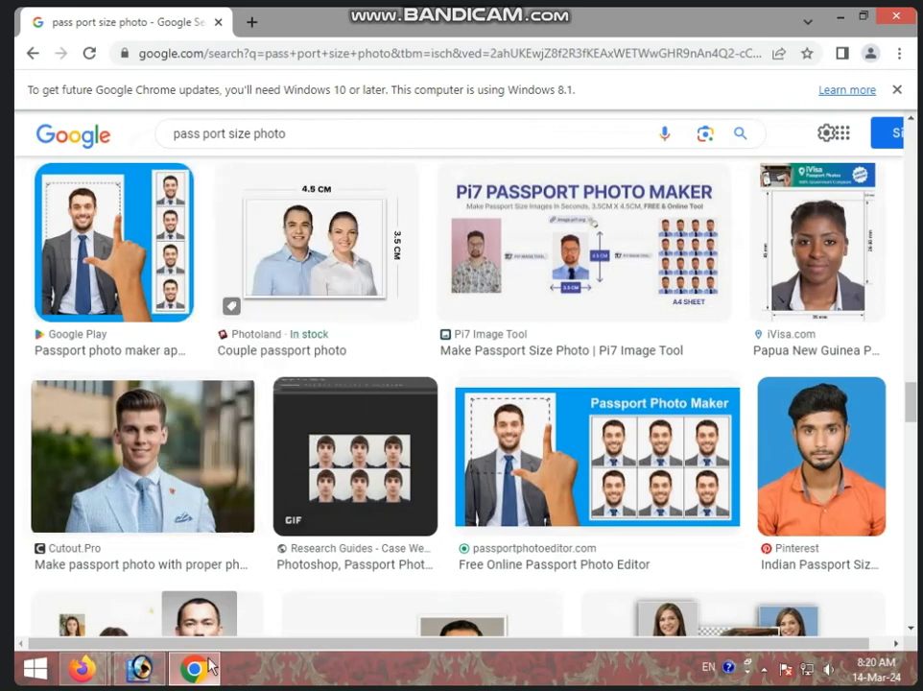
pyautogui.click(139, 669)
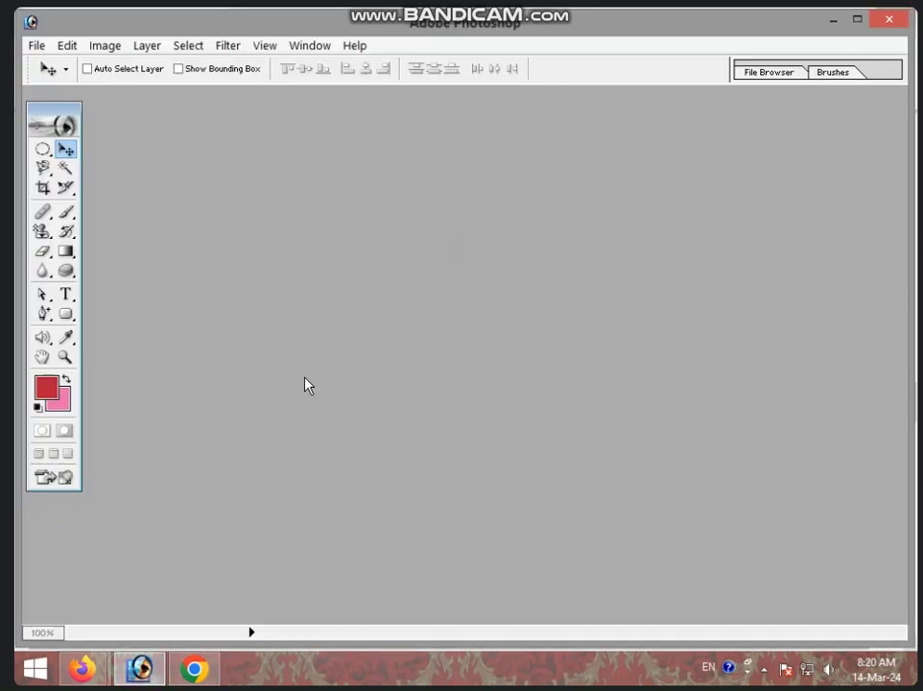
# Create a new 296×171 px document, paste the man's photo, and move the window lower.
pyautogui.hotkey('ctrl', 'n')
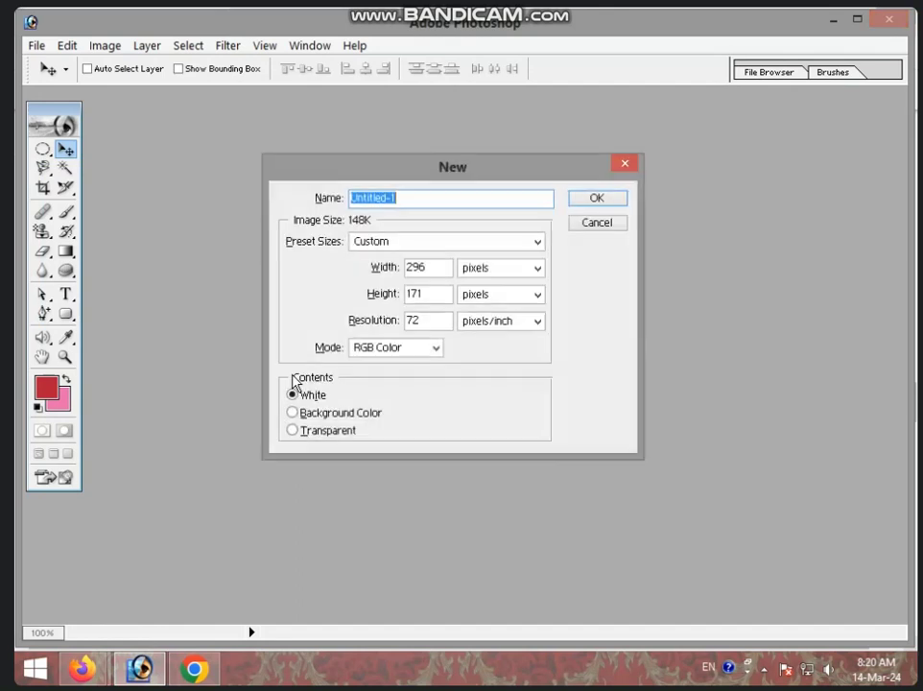
pyautogui.click(589, 199)
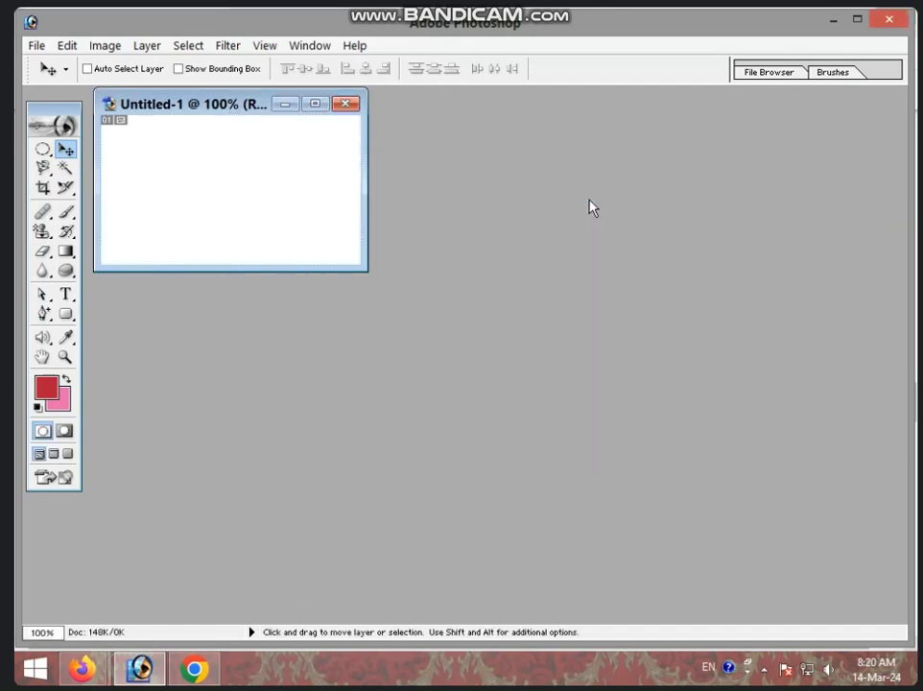
pyautogui.hotkey('ctrl', 'v')
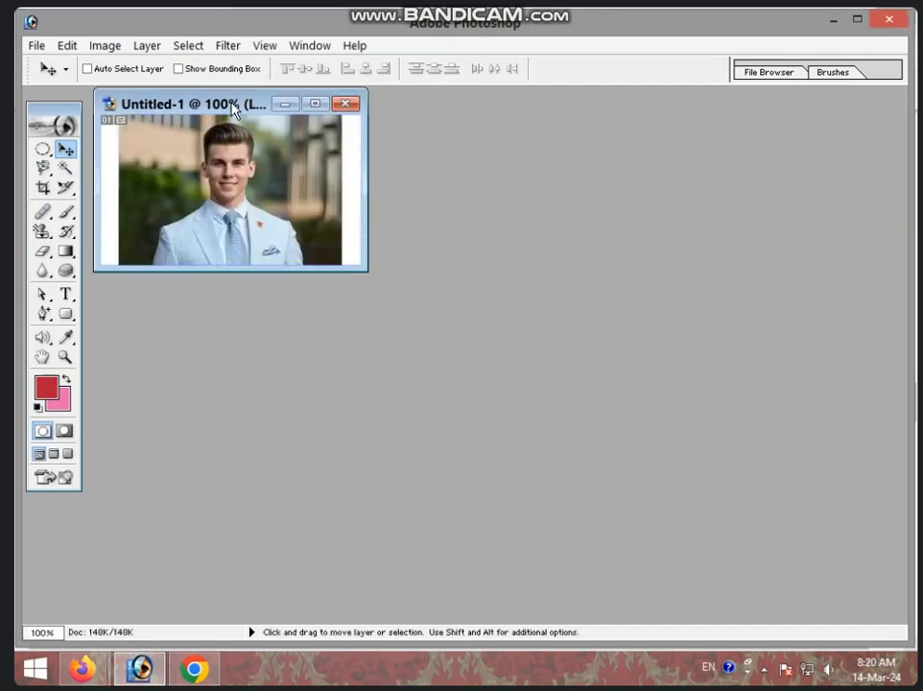
pyautogui.moveTo(234, 106); pyautogui.dragTo(317, 174)
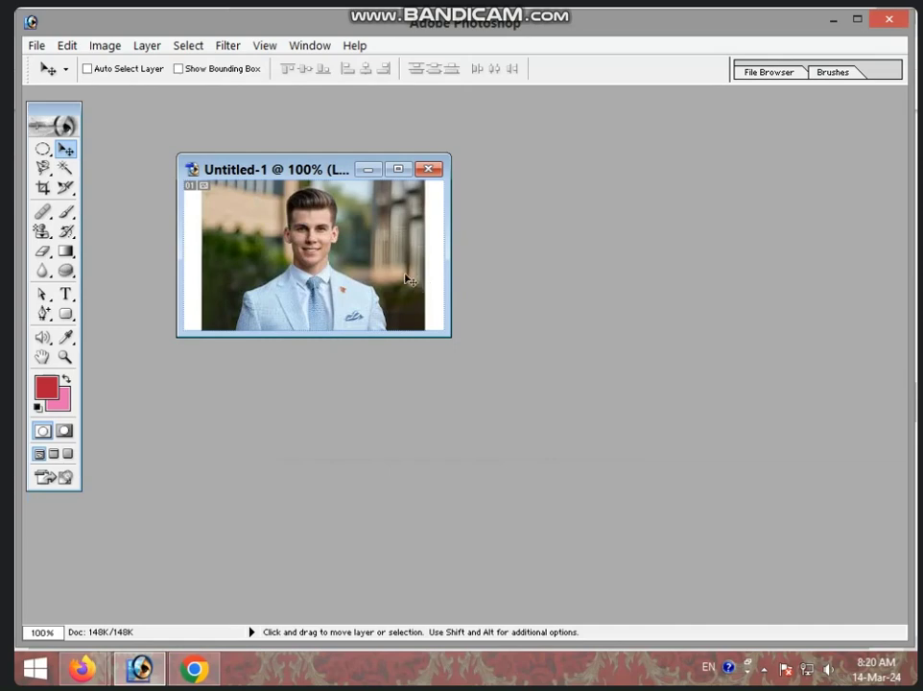
# Use the Magic Wand to select the beige building and blurred background beside the man.
pyautogui.click(63, 169)
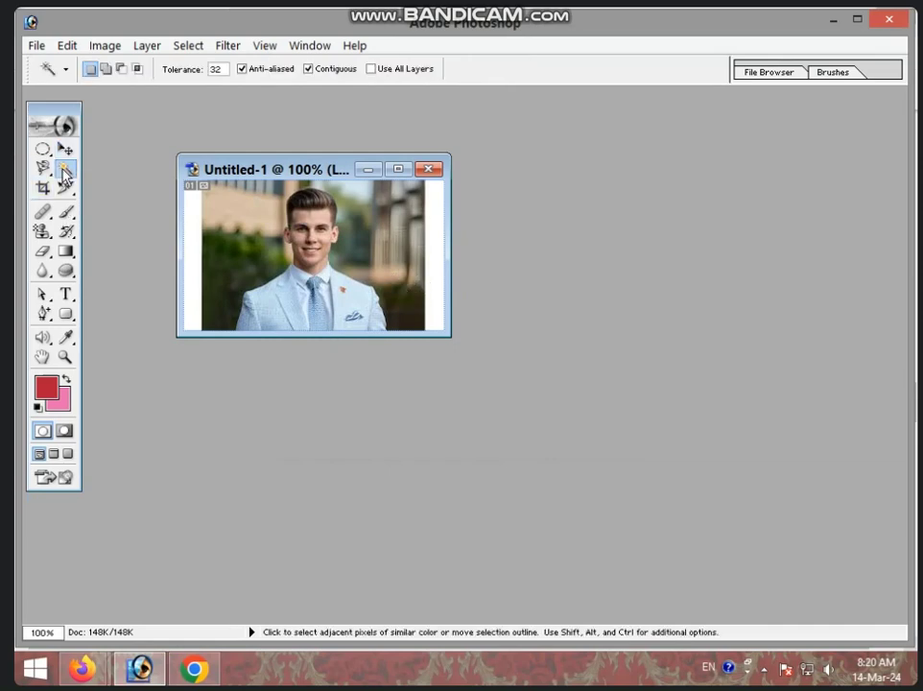
pyautogui.click(226, 220)
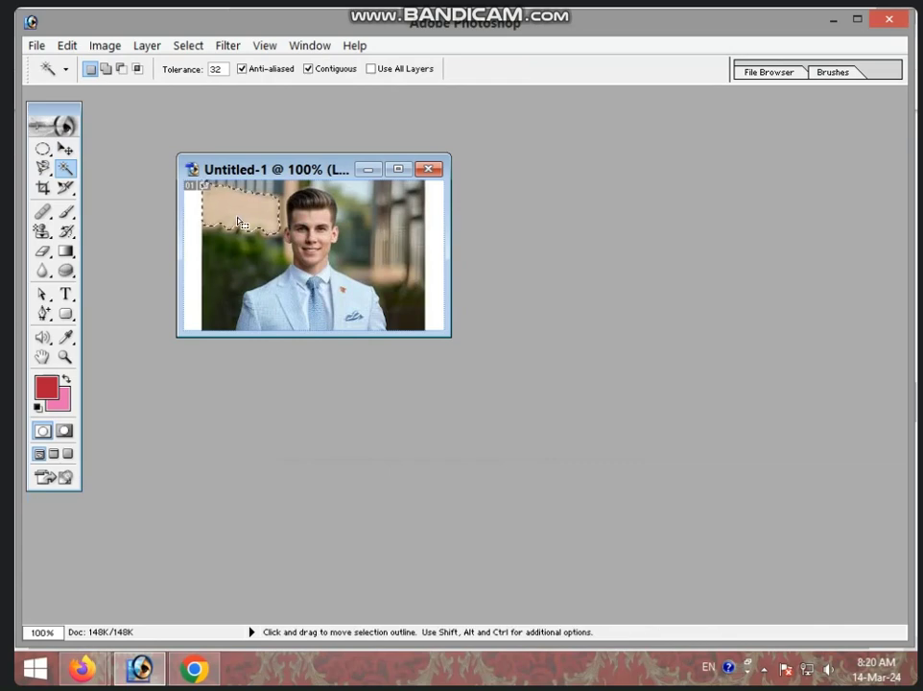
pyautogui.click(384, 228)
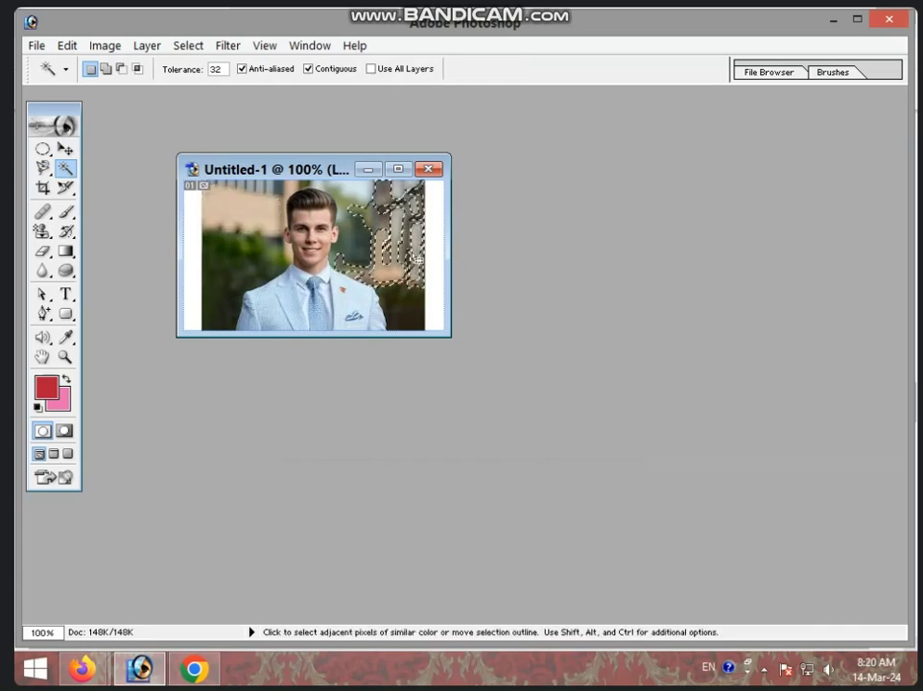